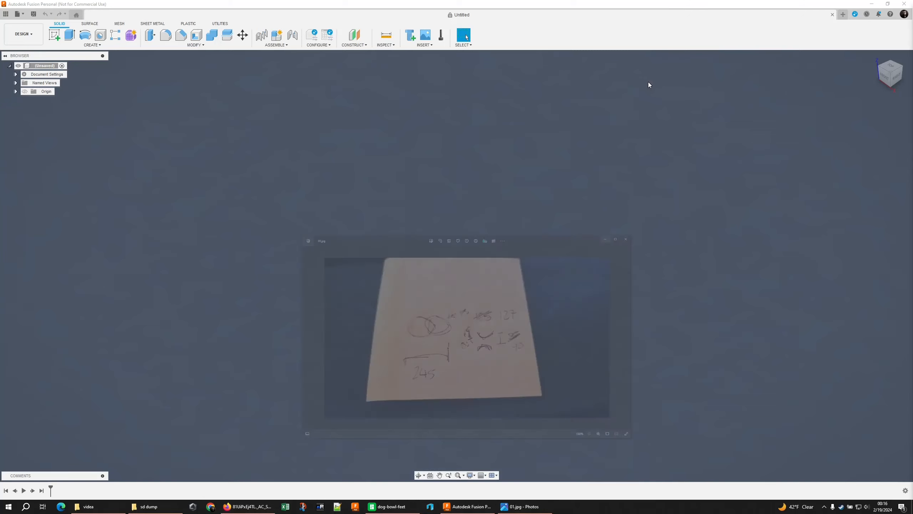
Start a sketch on the horizontal ground plane and draw a 245 mm horizontal line from the origin along the red axis.
click(57, 37)
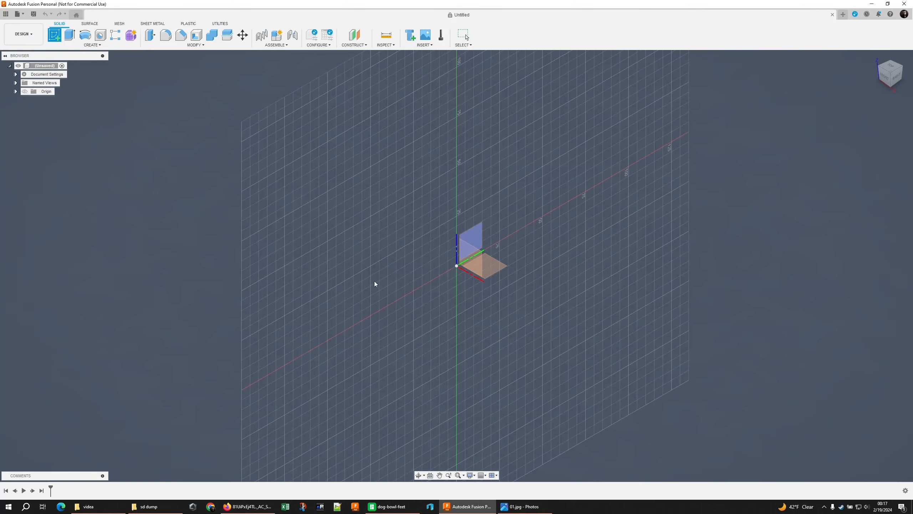
click(485, 264)
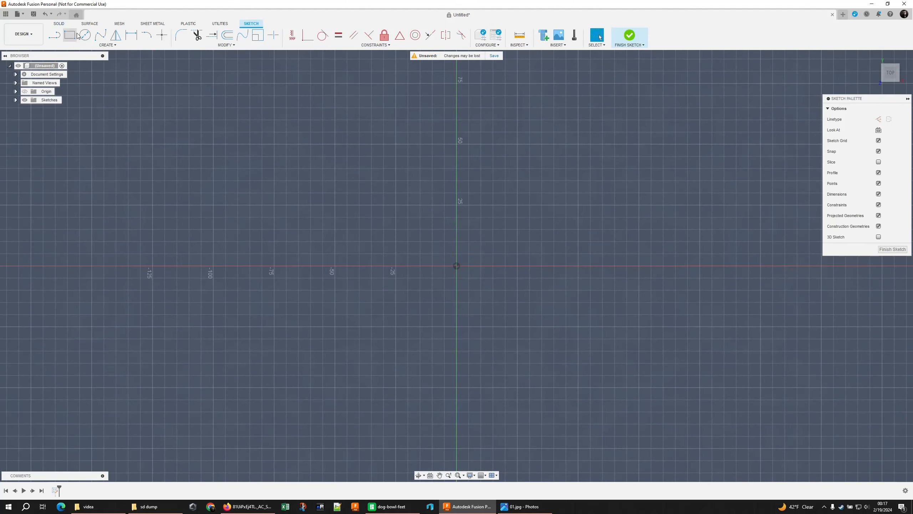
key(l)
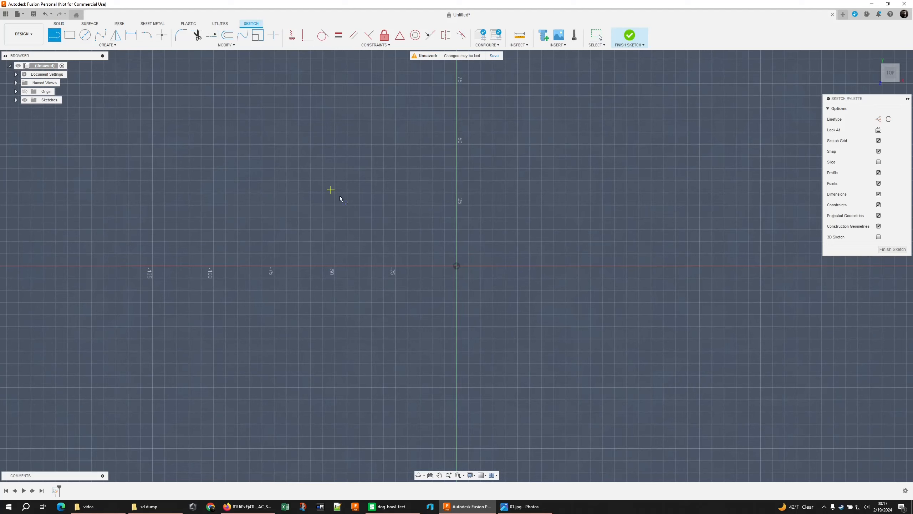
click(456, 266)
text(245)
key(Tab)
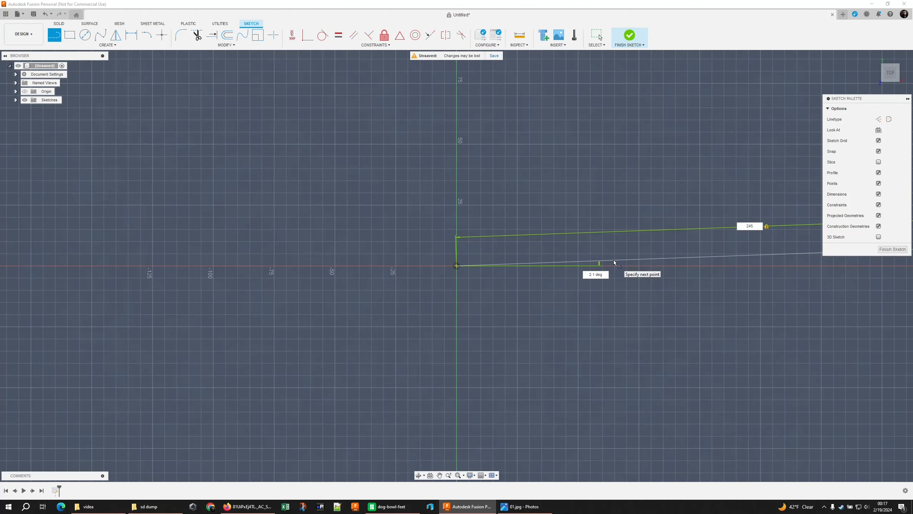
scroll(626, 267, down, 2)
click(443, 306)
middle_drag(443, 306, 410, 286)
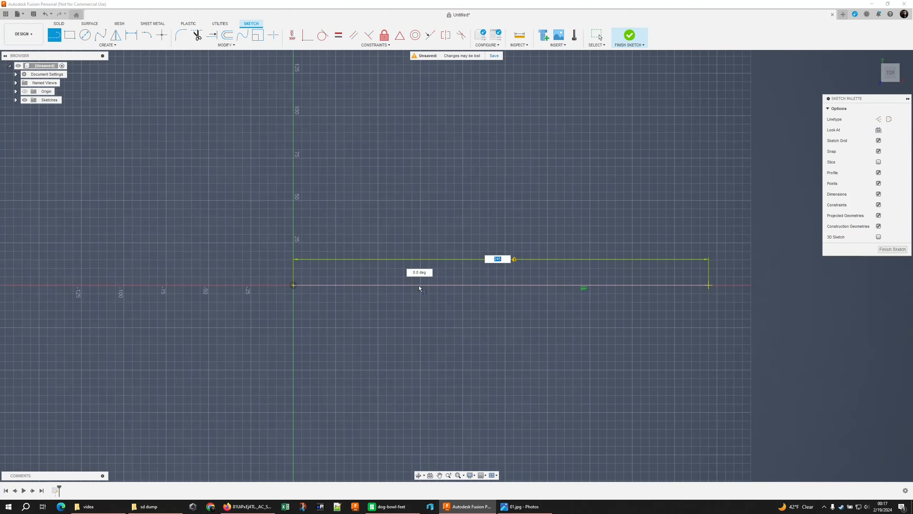
right_click(349, 200)
click(361, 203)
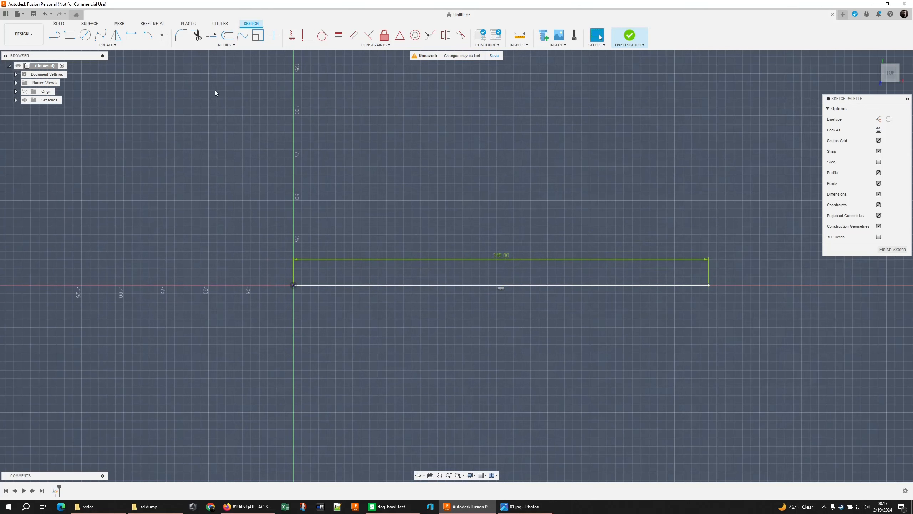
Check the handwritten dimensions in 01.jpg and draw a 127 mm 2-Point Circle from the line's origin end, with its diameter along the line.
click(107, 44)
mouse_move(73, 67)
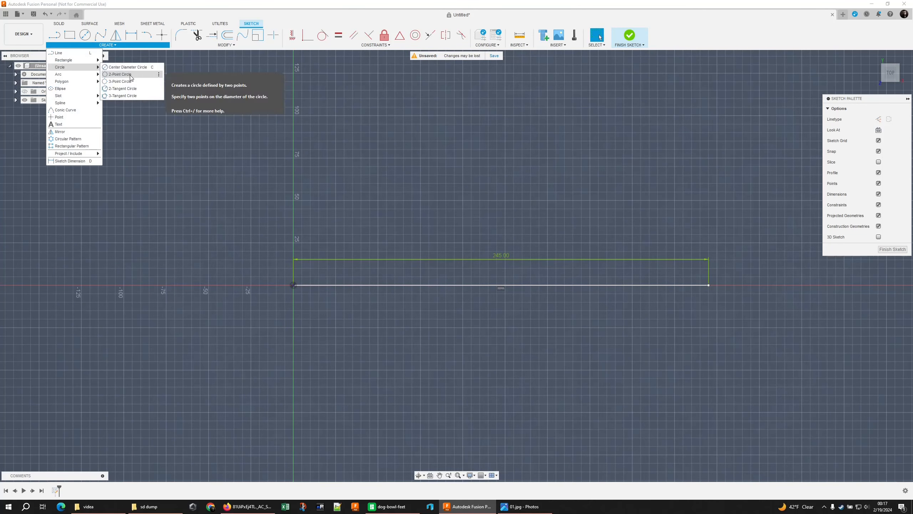
click(121, 74)
click(293, 285)
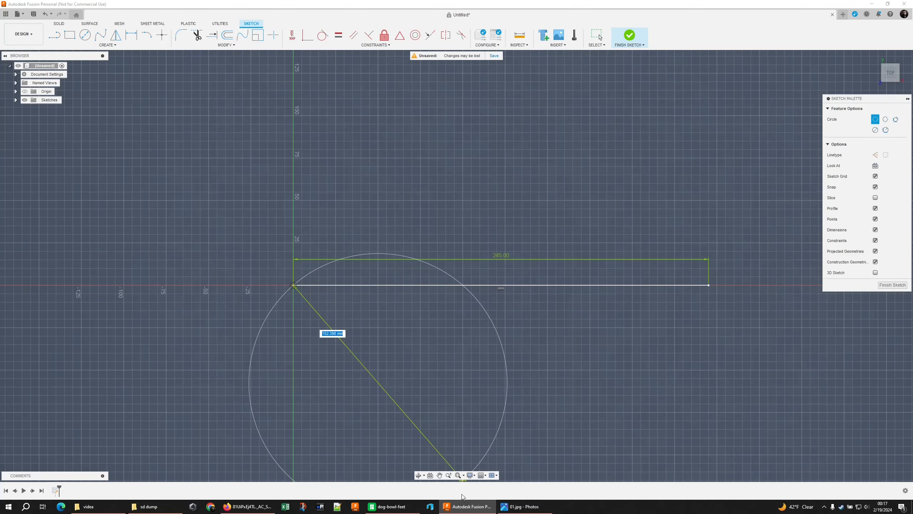
click(506, 510)
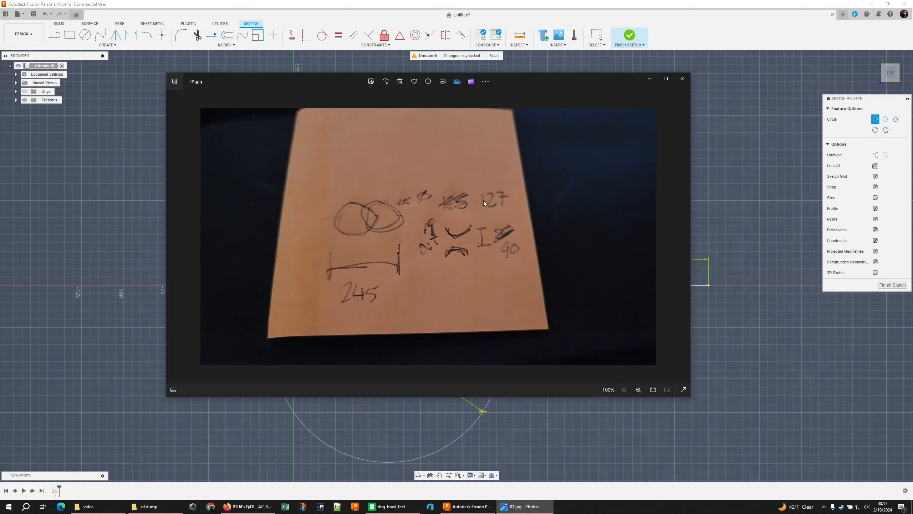
key(alt+Tab)
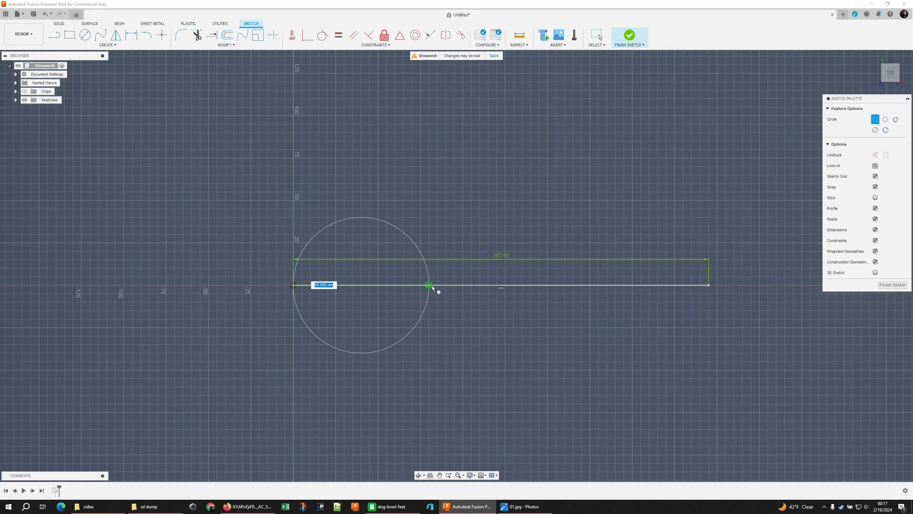
text(127)
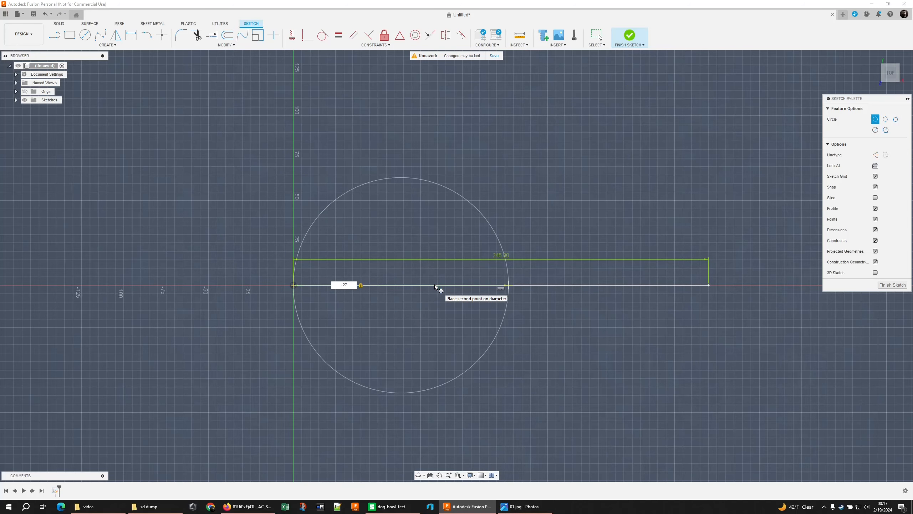
key(Return)
Draw a second 127 mm 2-Point Circle inward from the far end of the 245 mm line and finish the command.
click(711, 285)
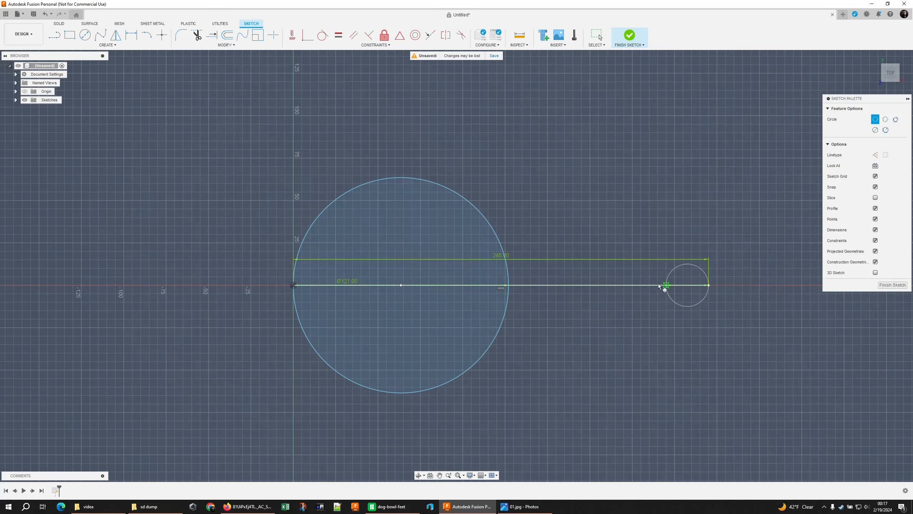
text(127)
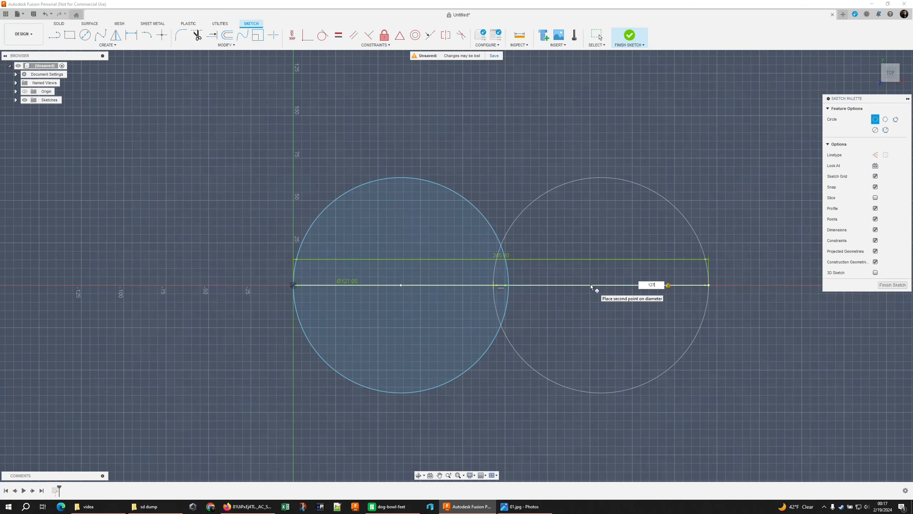
key(Return)
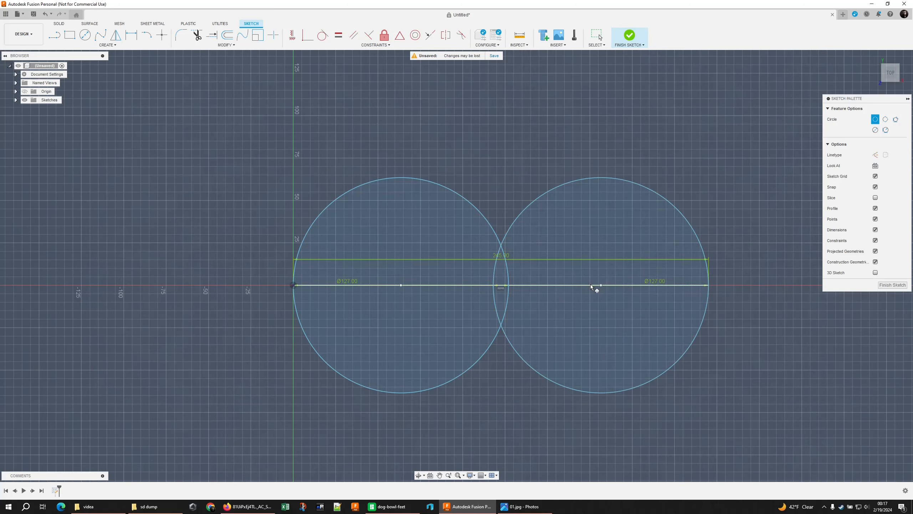
right_click(498, 193)
click(513, 201)
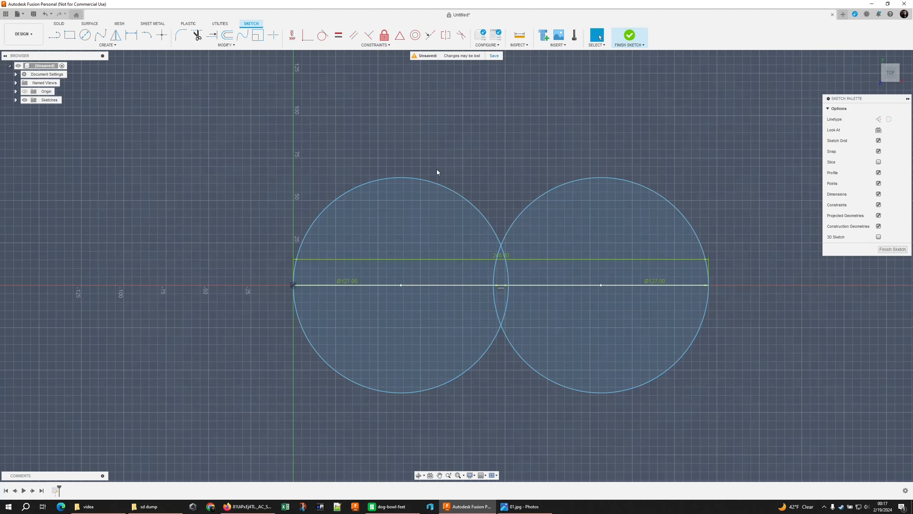
click(84, 35)
click(498, 142)
click(507, 207)
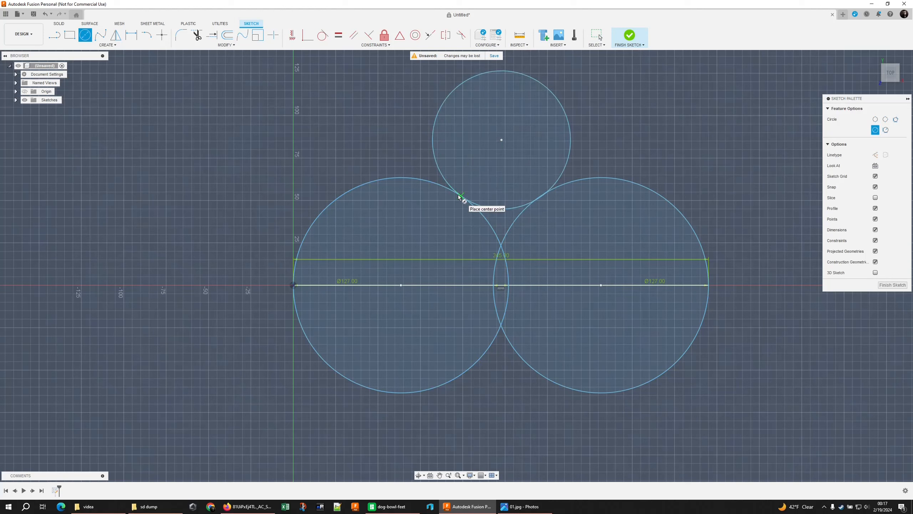
key(Escape)
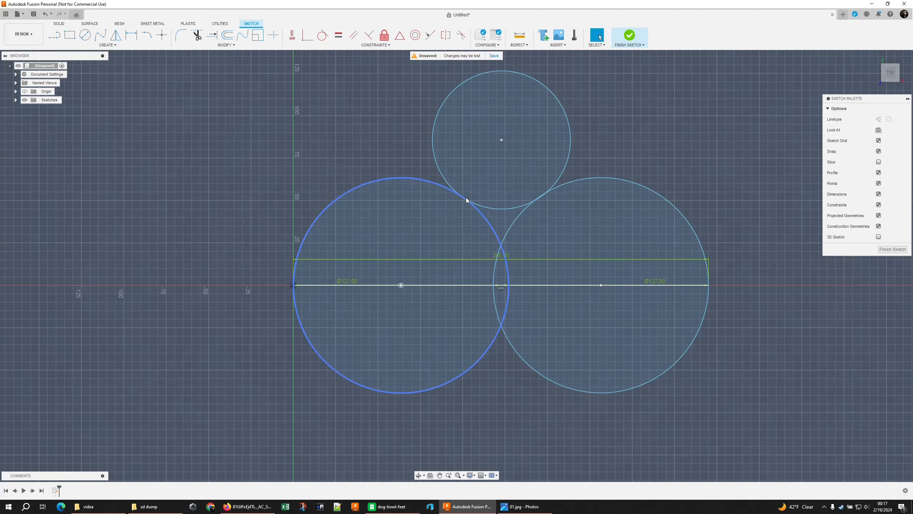
click(505, 210)
key(Delete)
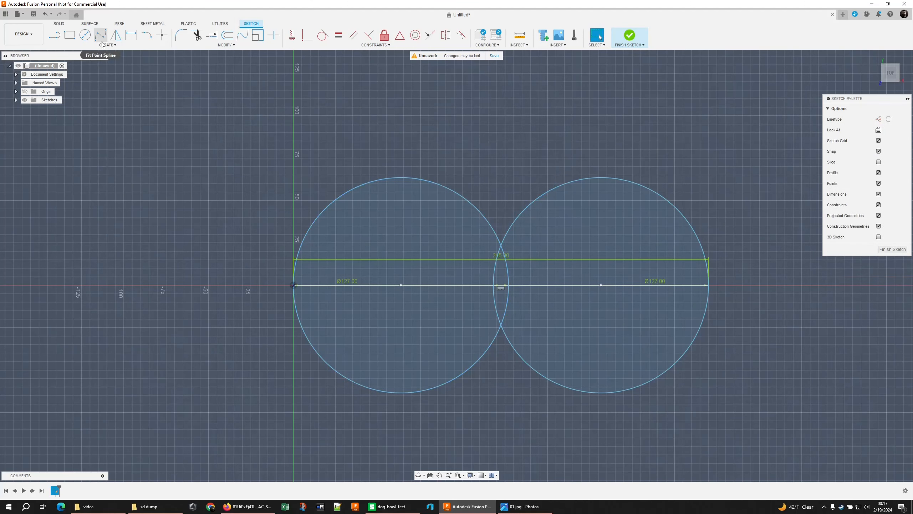
Draw a vertical line about 110 mm long upward from the midpoint of the horizontal line.
click(59, 36)
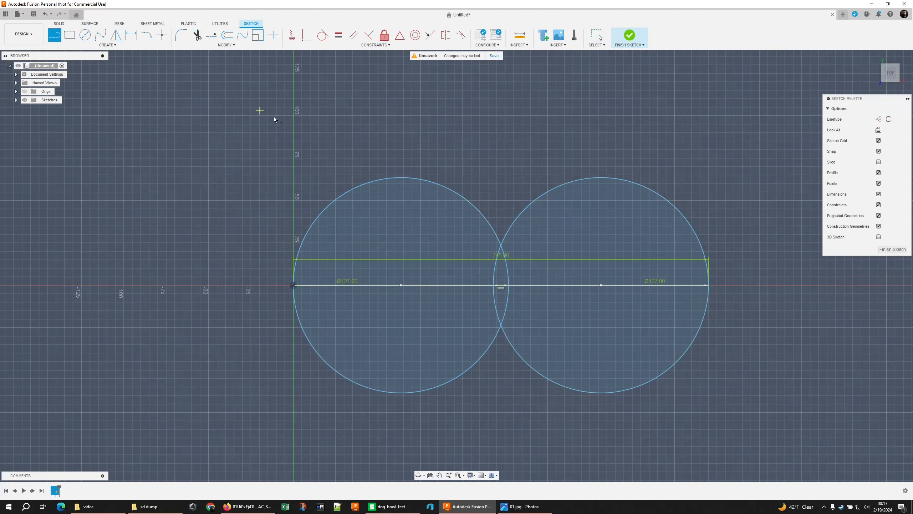
click(501, 285)
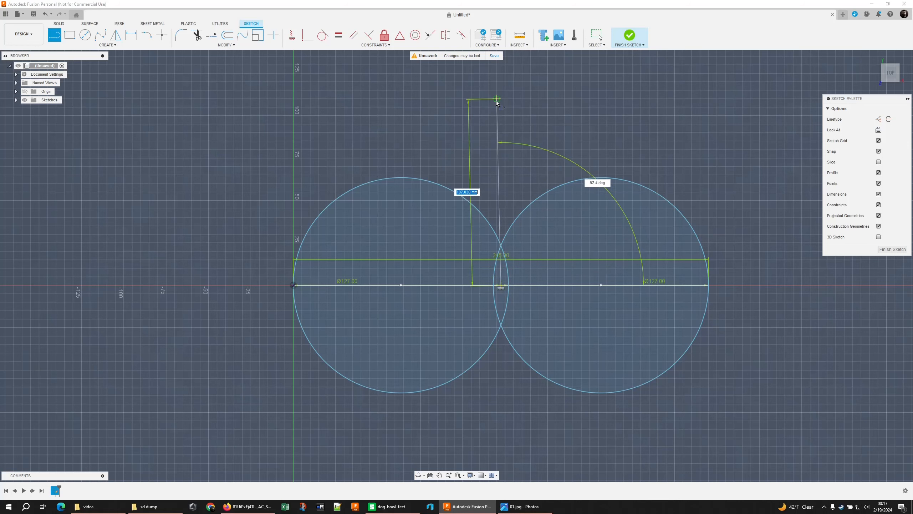
click(501, 98)
drag(501, 98, 525, 131)
key(Escape)
key(Escape)
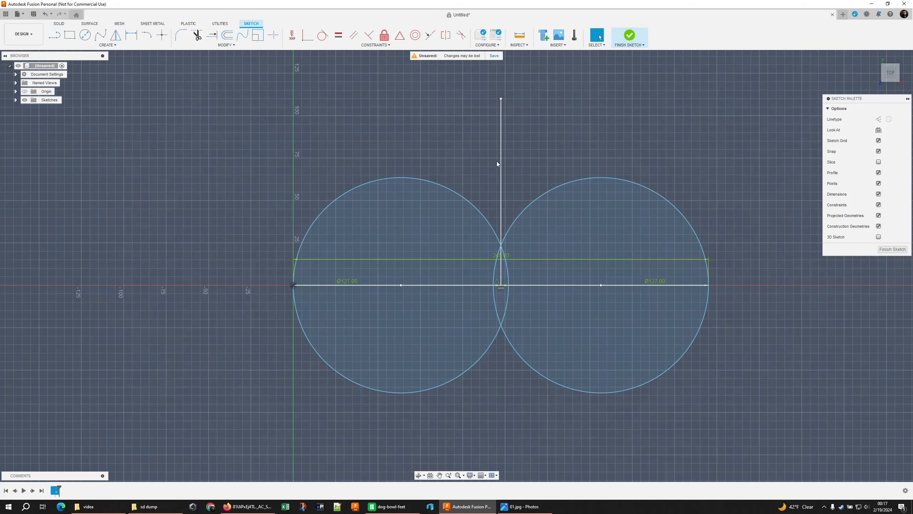
Convert the vertical and horizontal center lines to construction geometry.
click(501, 163)
key(x)
click(536, 147)
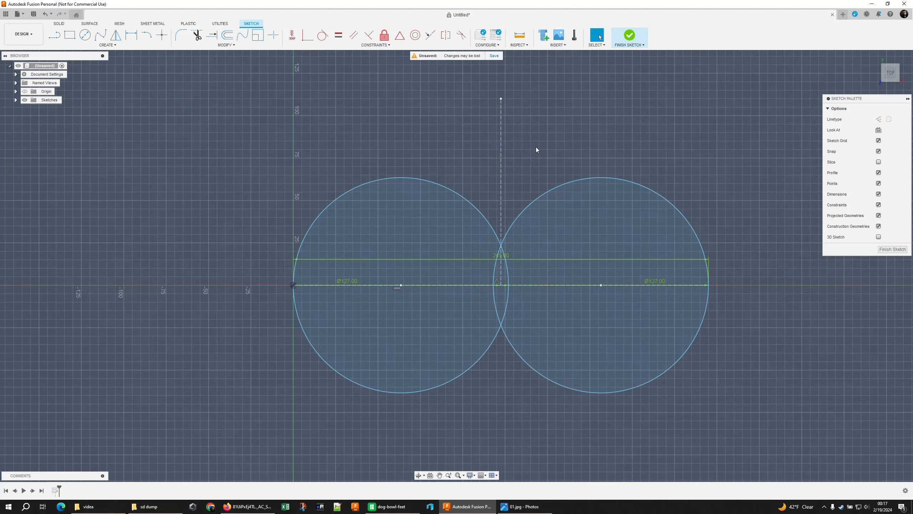
Reposition the two diameter dimensions: the first circle's label outside above it, the second's diagonally inside its circle.
click(85, 36)
click(401, 285)
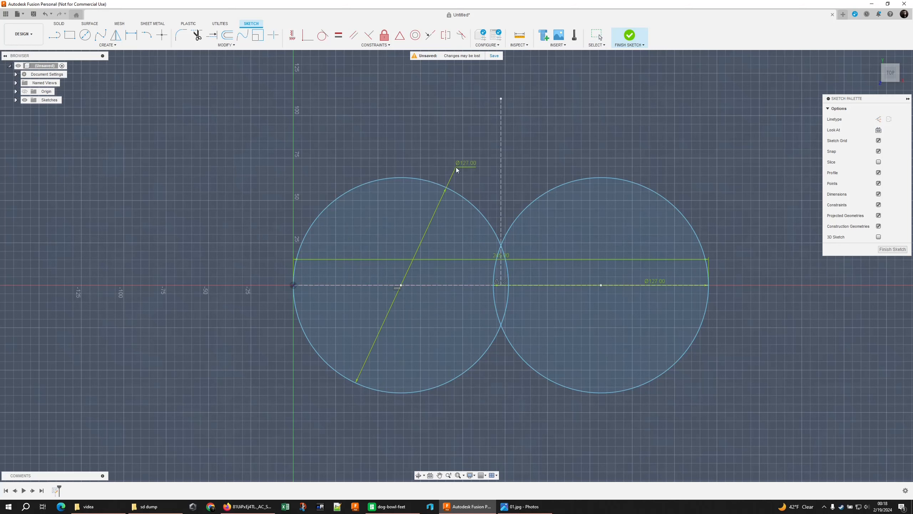
drag(456, 167, 457, 157)
drag(654, 280, 659, 343)
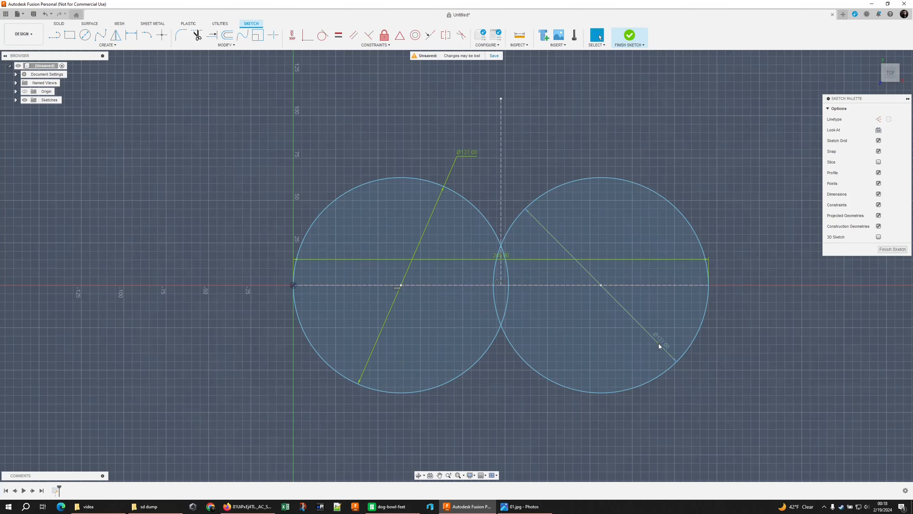
Draw a center-diameter circle about 70 mm wide on the vertical construction line, above and between the two large circles.
click(86, 36)
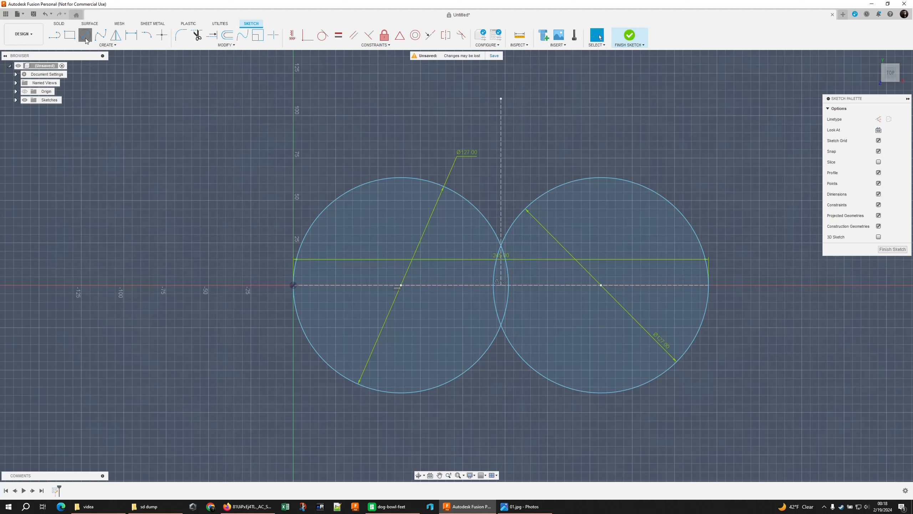
click(501, 137)
click(510, 79)
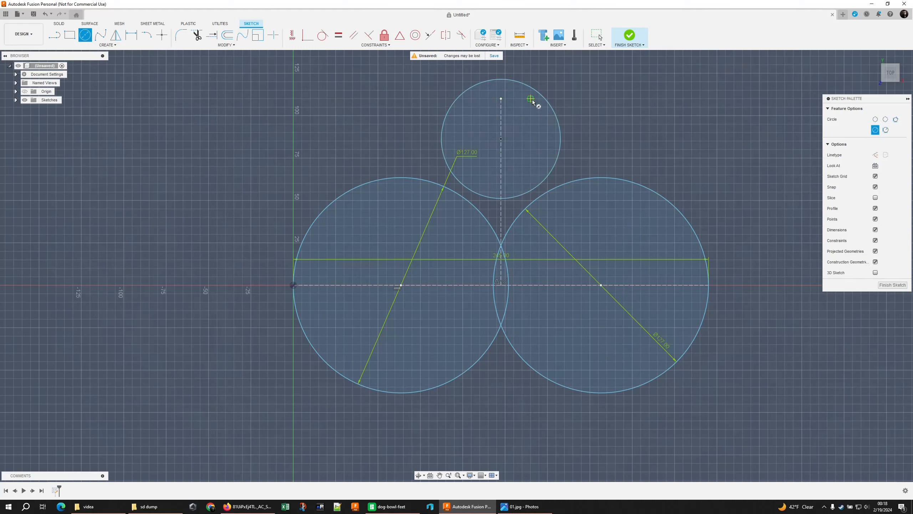
key(Escape)
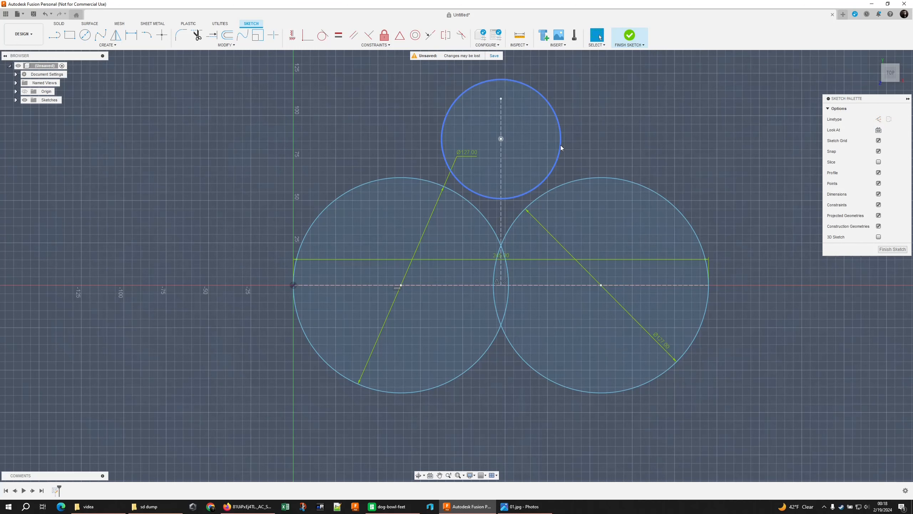
Dimension the small upper circle's diameter and set it to the expression d2/2.
right_click(452, 107)
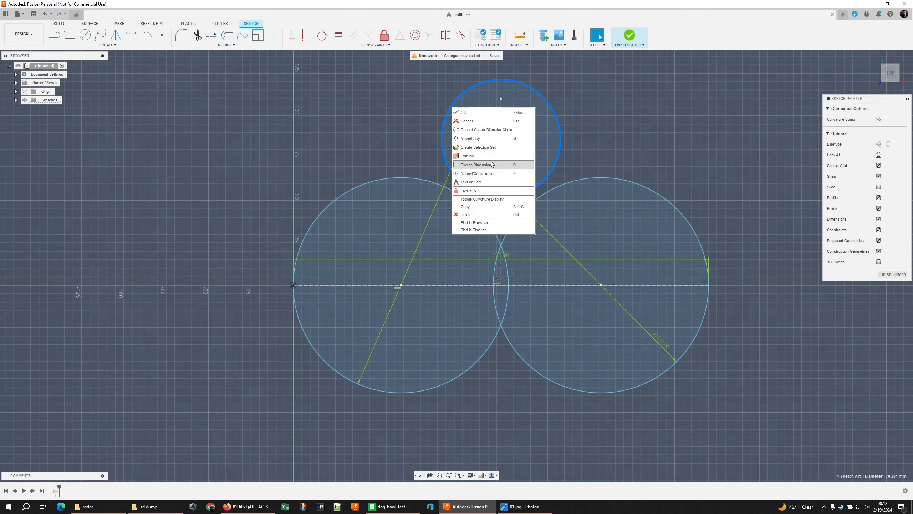
click(491, 162)
click(478, 138)
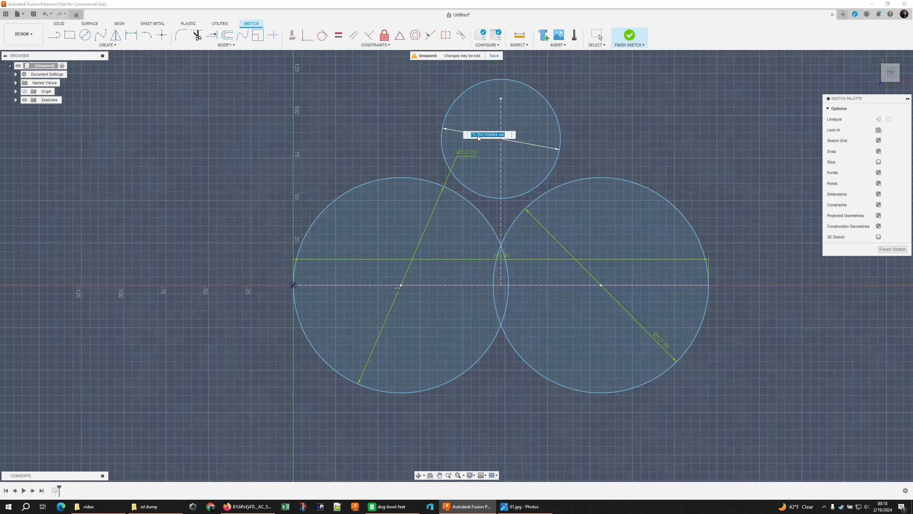
key(Return)
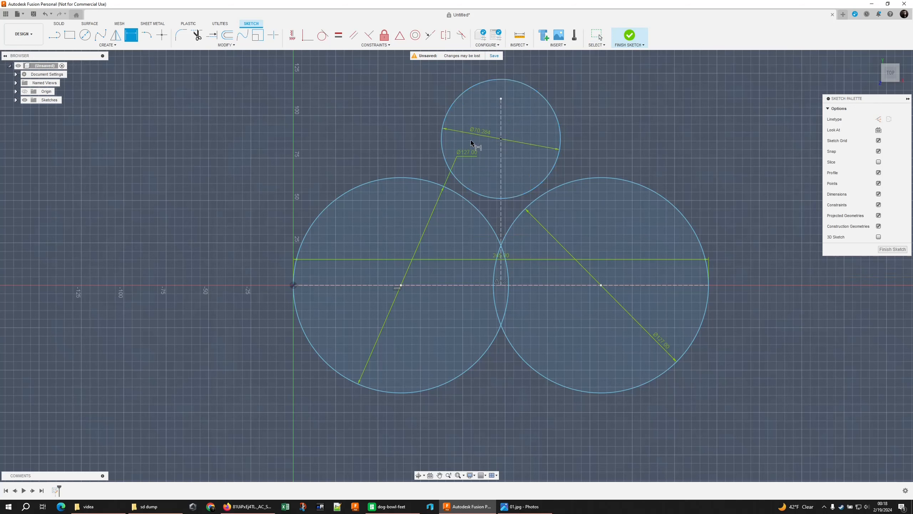
key(Escape)
double_click(481, 130)
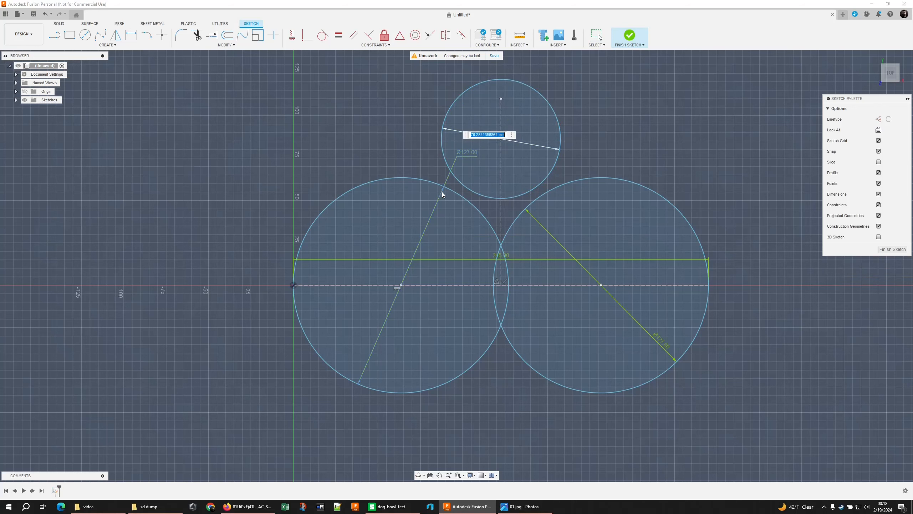
text(d2/2)
key(Return)
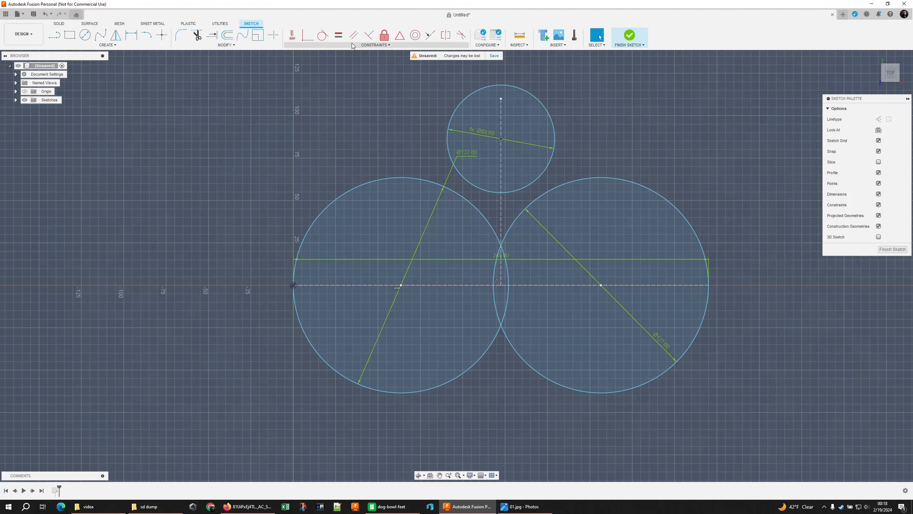
Try to apply a Coincident constraint between the small circle's center point and the vertical construction line.
click(310, 37)
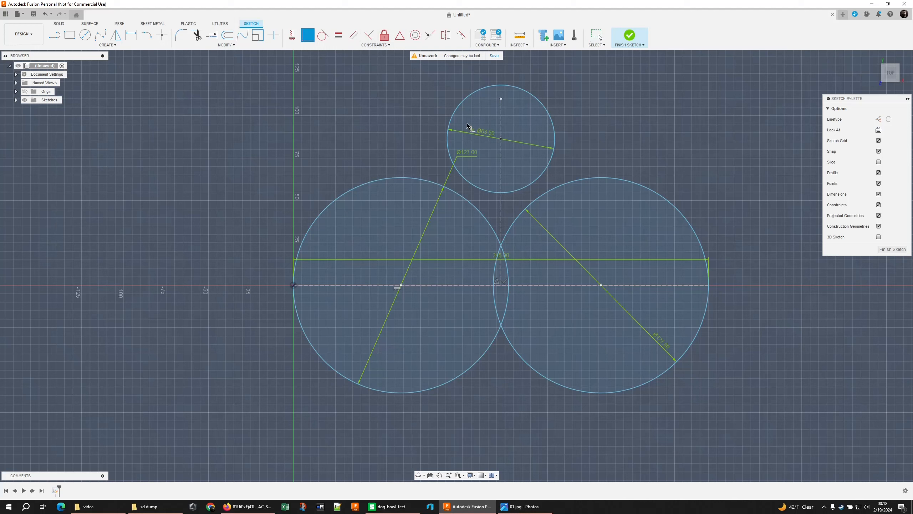
click(501, 139)
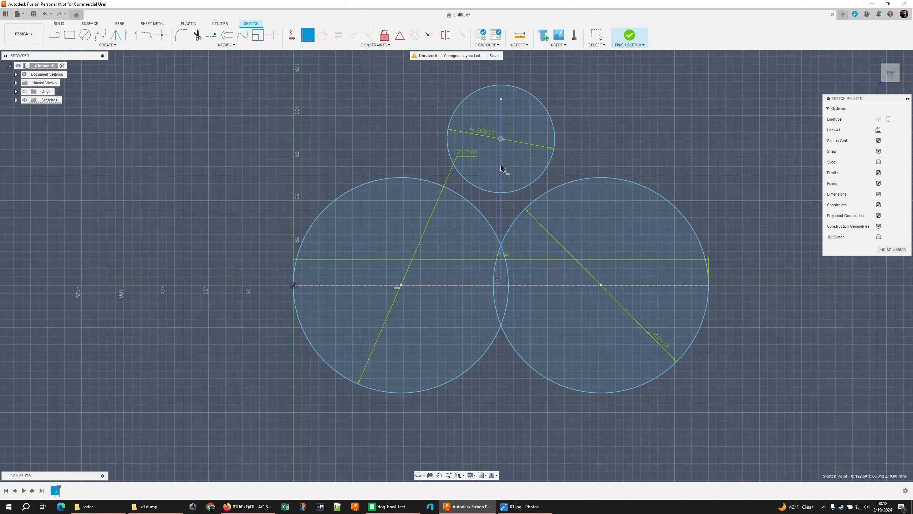
click(502, 167)
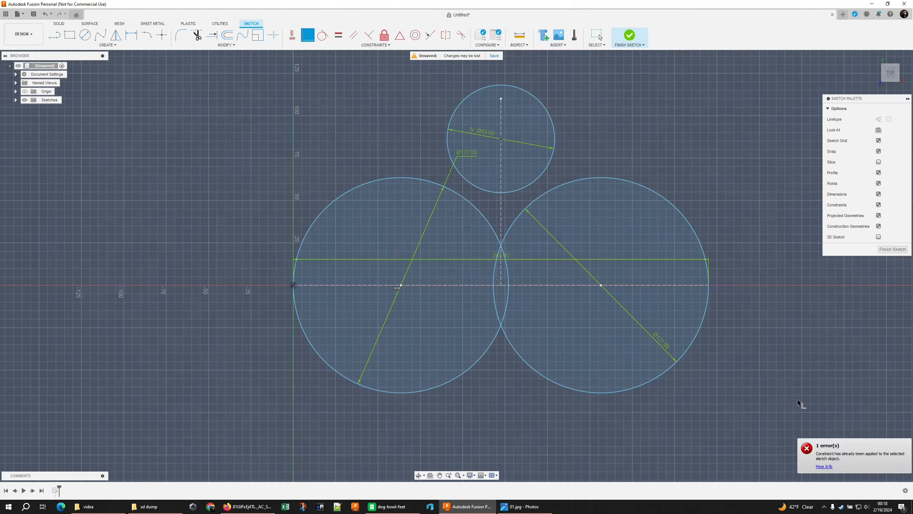
Apply Tangent constraints between the small upper circle and each of the two large circles.
click(323, 35)
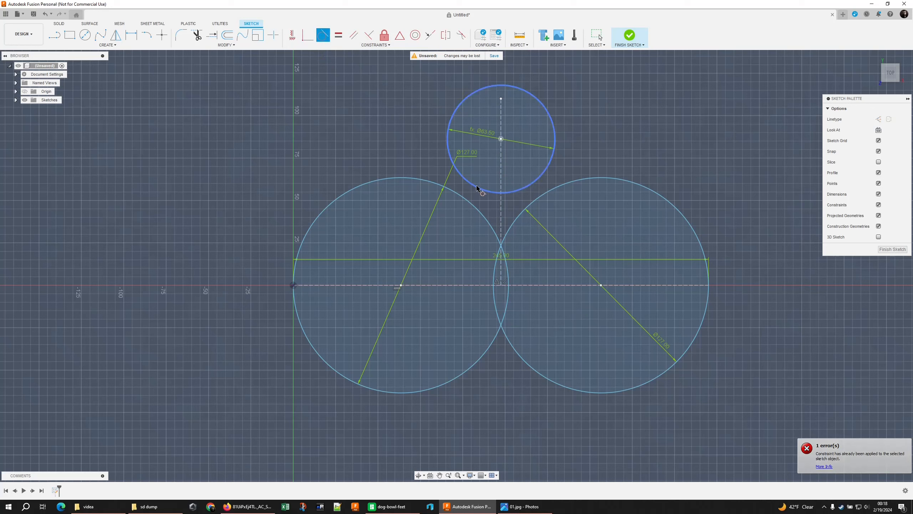
click(475, 190)
click(468, 201)
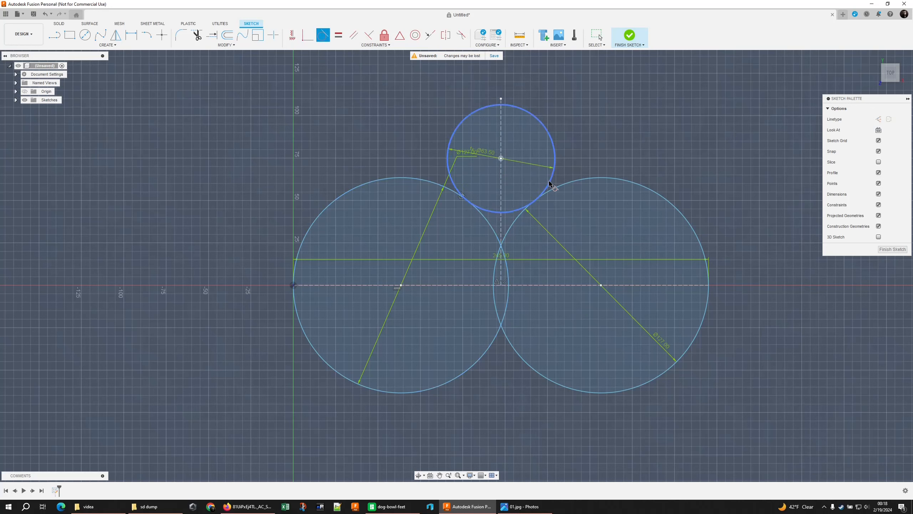
click(550, 184)
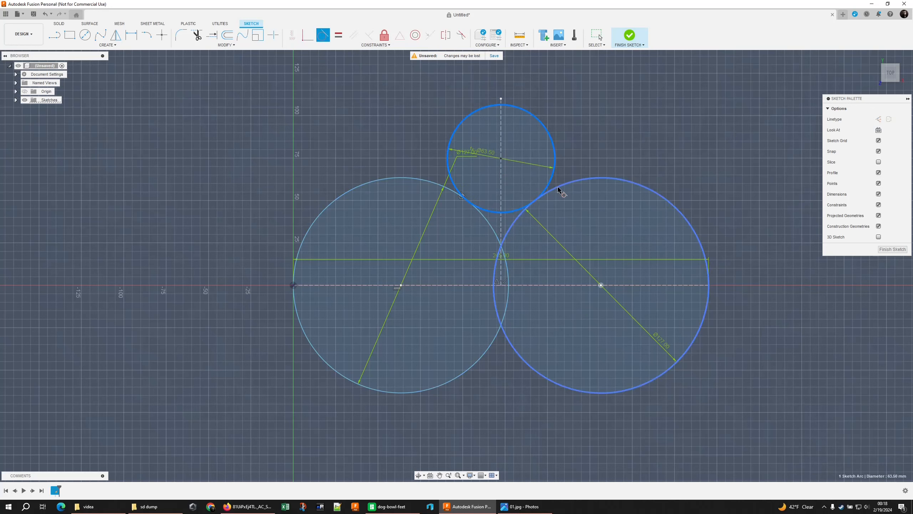
click(560, 188)
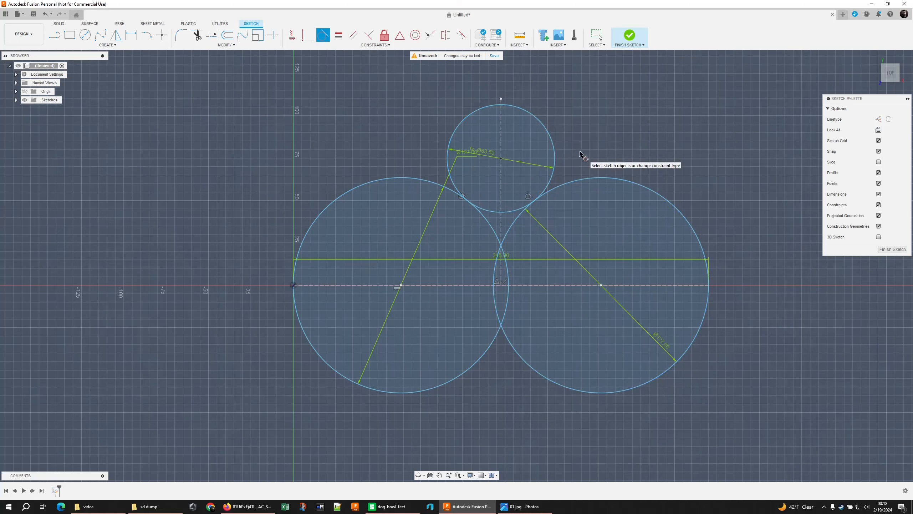
right_click(580, 154)
click(590, 155)
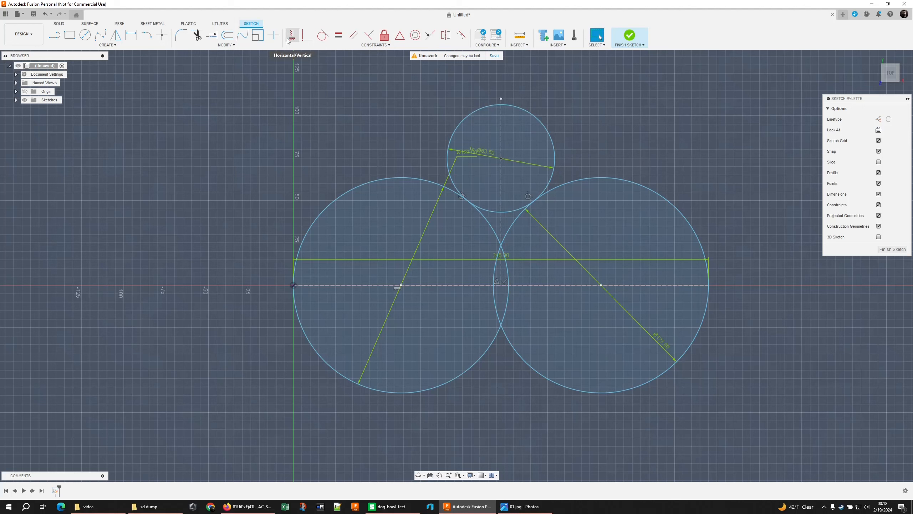
Break the small upper circle at its tangent points and convert its outer arc to construction geometry, keeping the lower arc between the large circles solid.
click(273, 36)
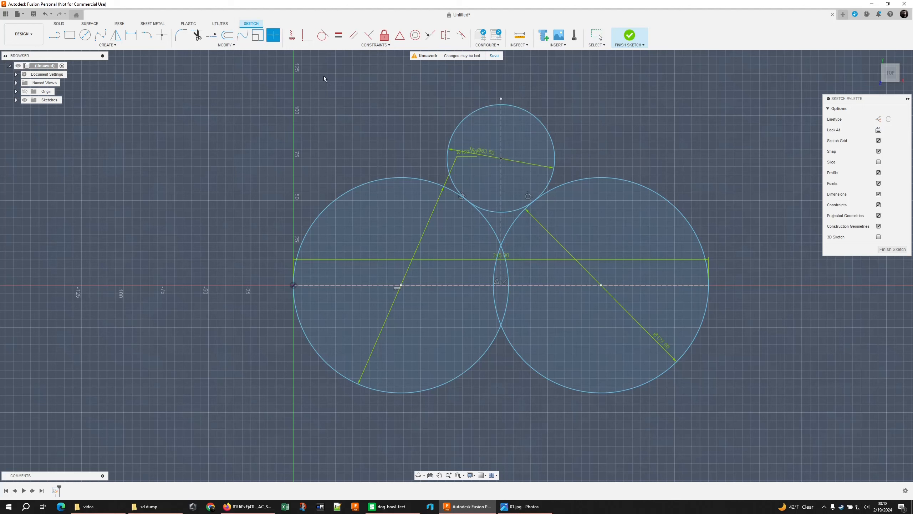
click(462, 190)
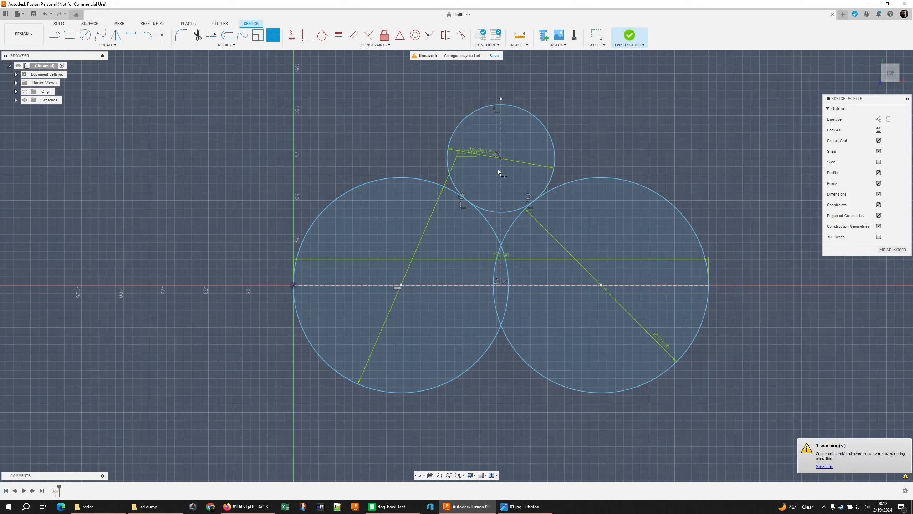
key(Escape)
click(448, 147)
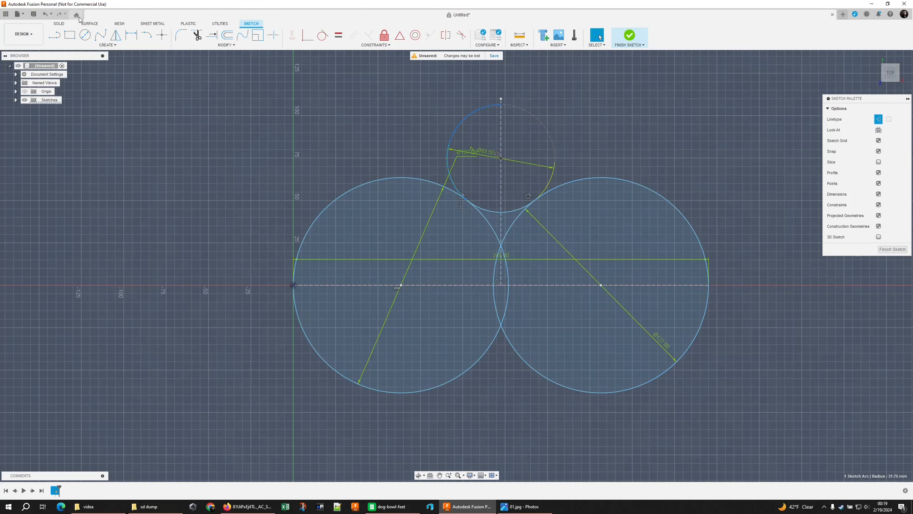
Draw a vertical line straight down from the midpoint of the horizontal construction line, ending below the two large circles.
key(l)
click(501, 286)
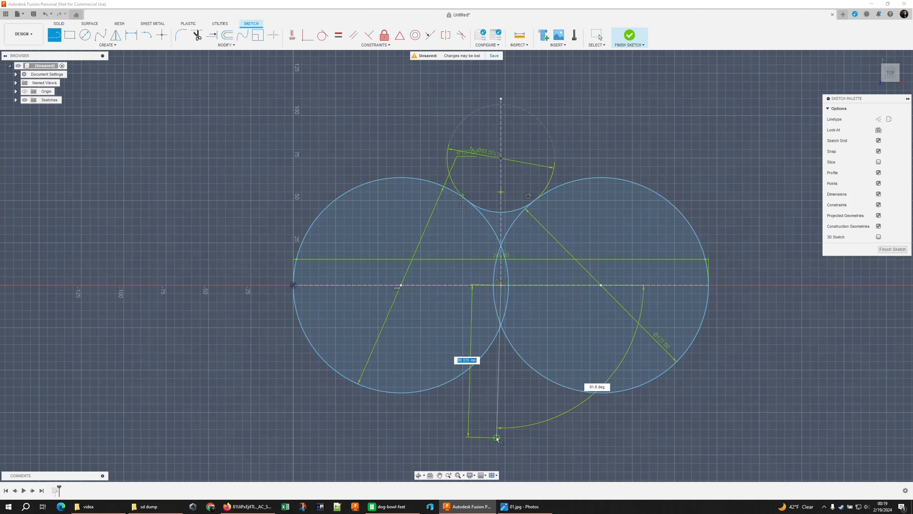
click(501, 463)
right_click(510, 460)
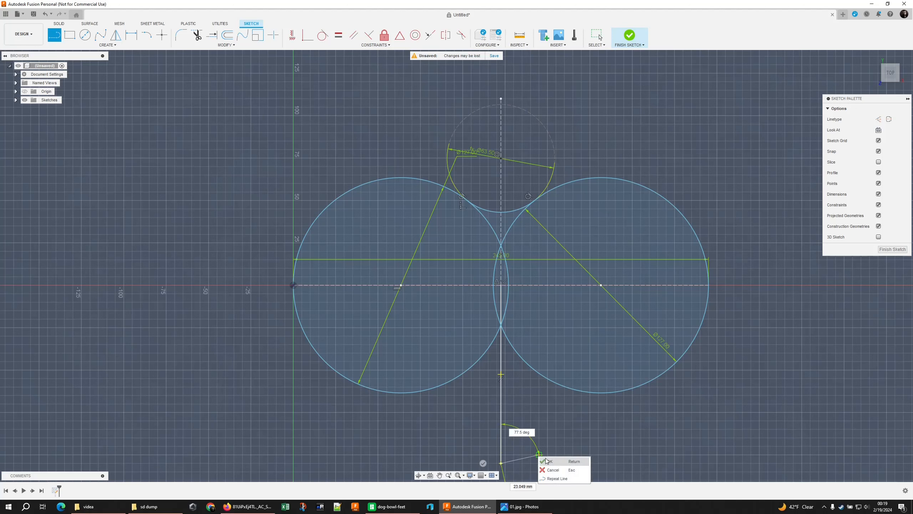
click(548, 462)
Draw a center-diameter circle about 87 mm wide, centered on the new vertical line below the large circles.
key(c)
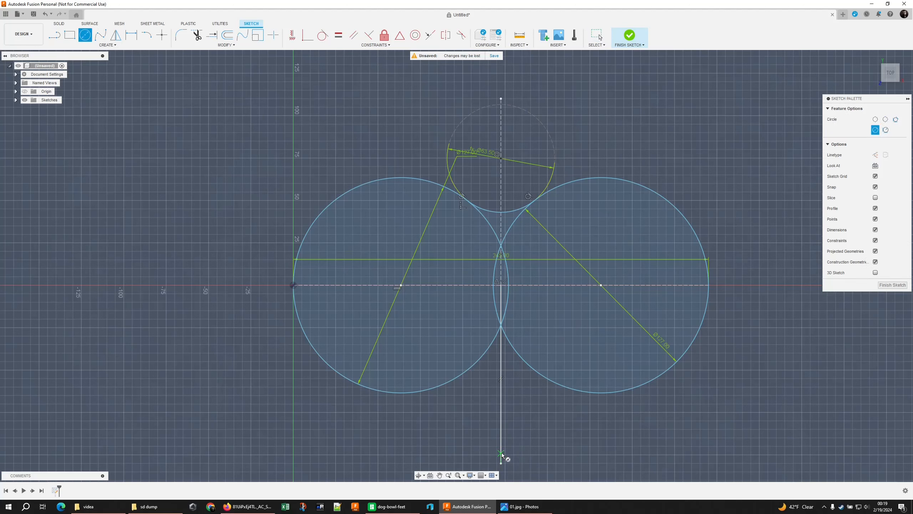
click(501, 463)
click(507, 378)
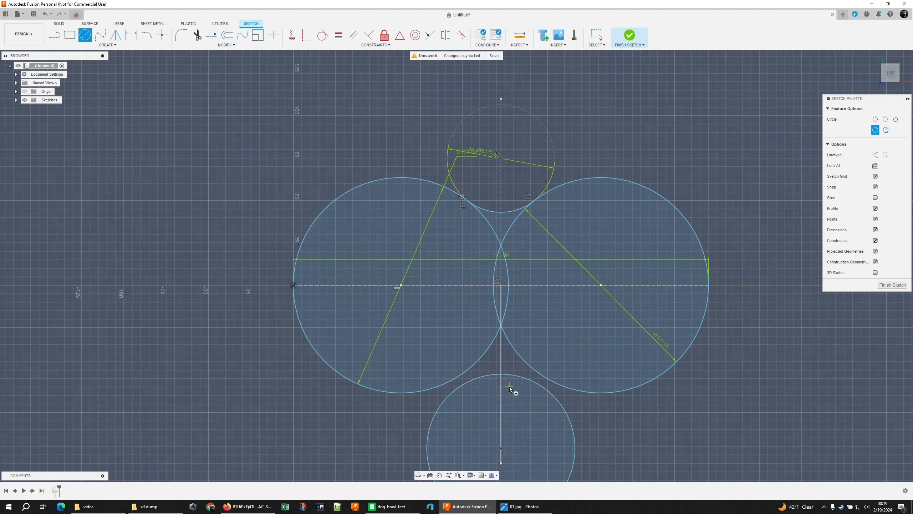
right_click(519, 397)
click(531, 404)
Dimension the lower circle's diameter and link it to the small upper circle's diameter dimension.
middle_drag(535, 397, 539, 345)
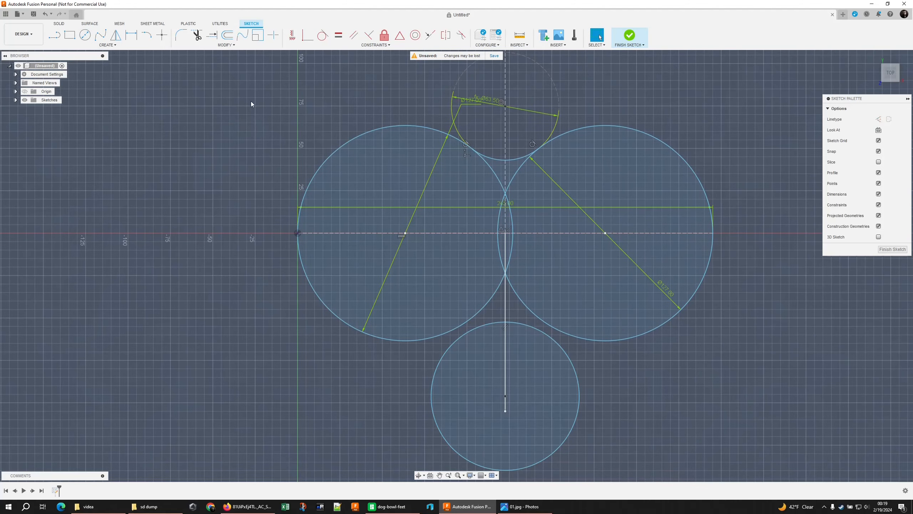
right_click(451, 348)
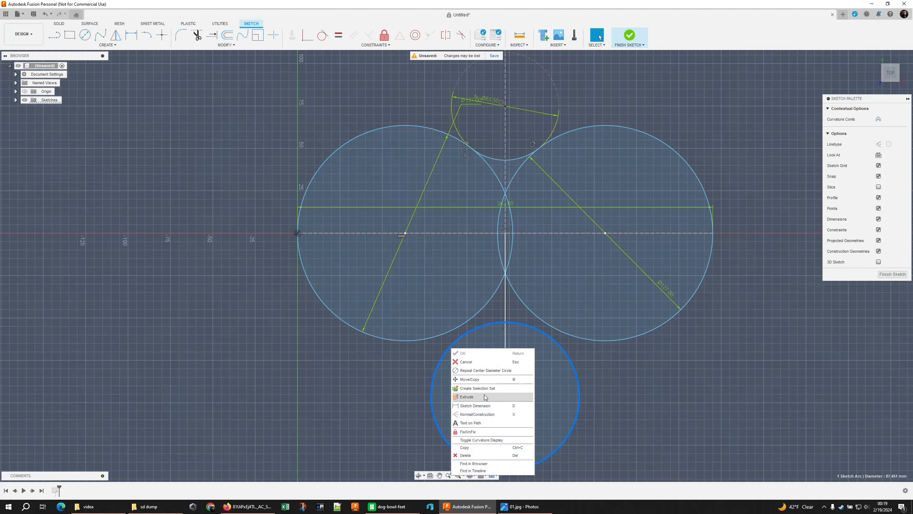
click(475, 406)
click(482, 376)
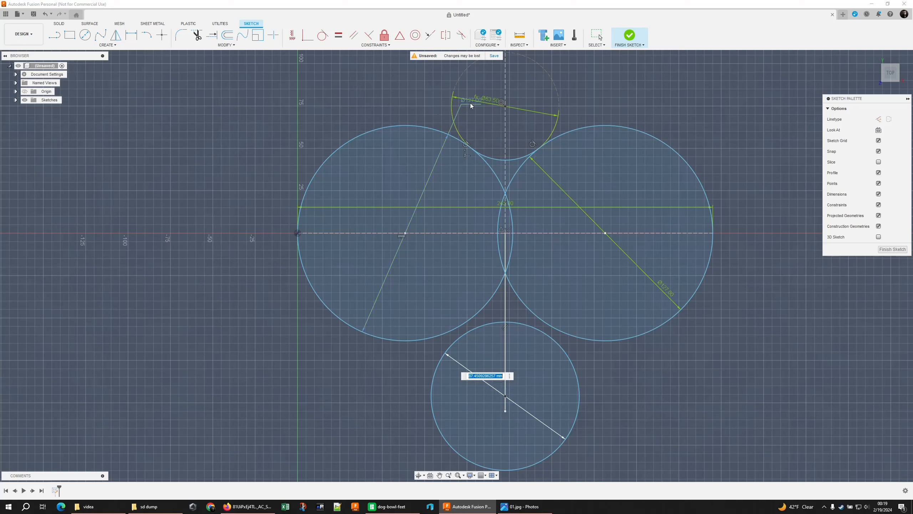
click(482, 101)
click(493, 100)
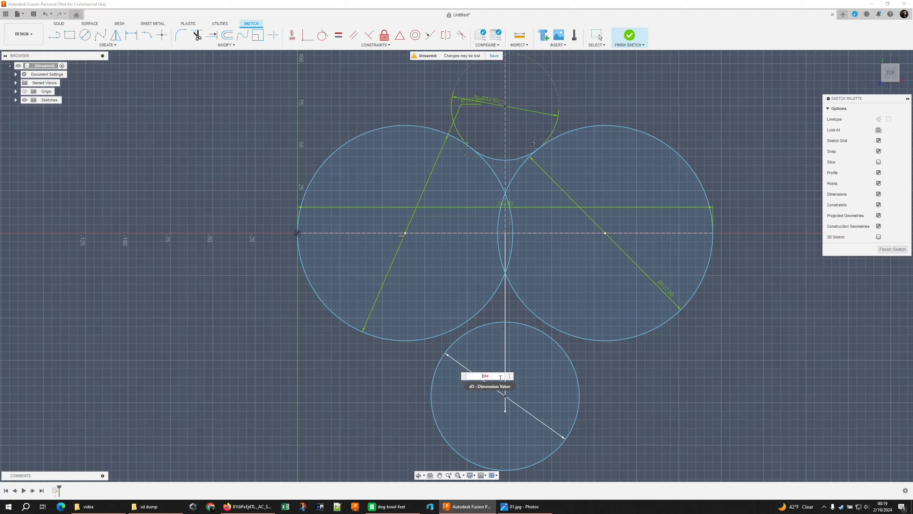
key(Delete)
key(Return)
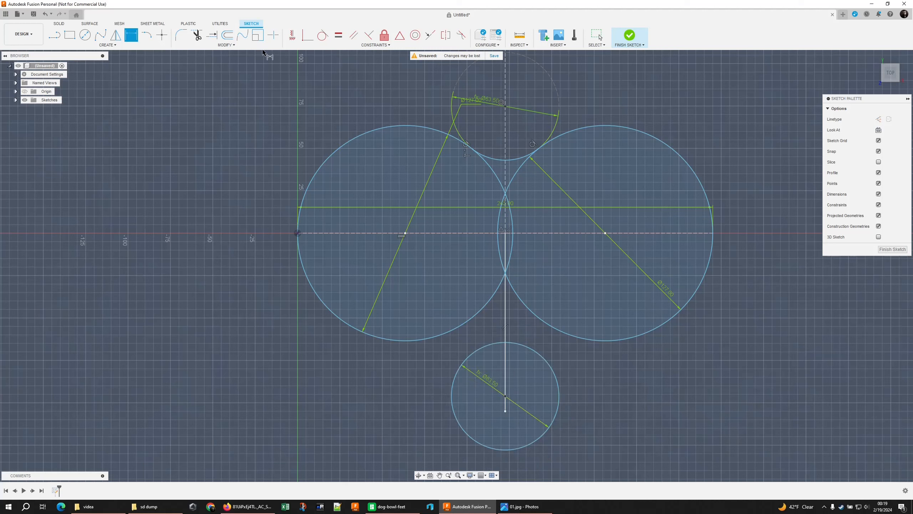
Apply a Tangent constraint between the lower small circle and the left large circle.
click(323, 35)
click(481, 347)
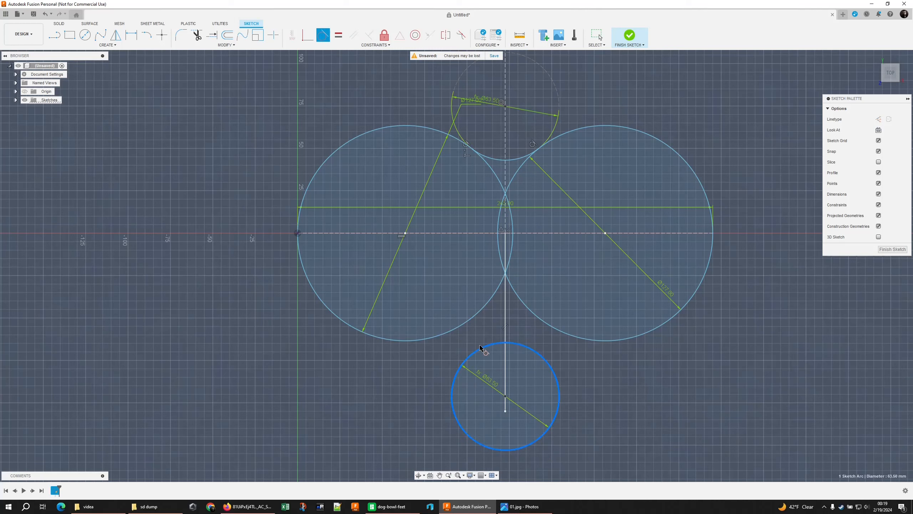
click(478, 319)
key(Escape)
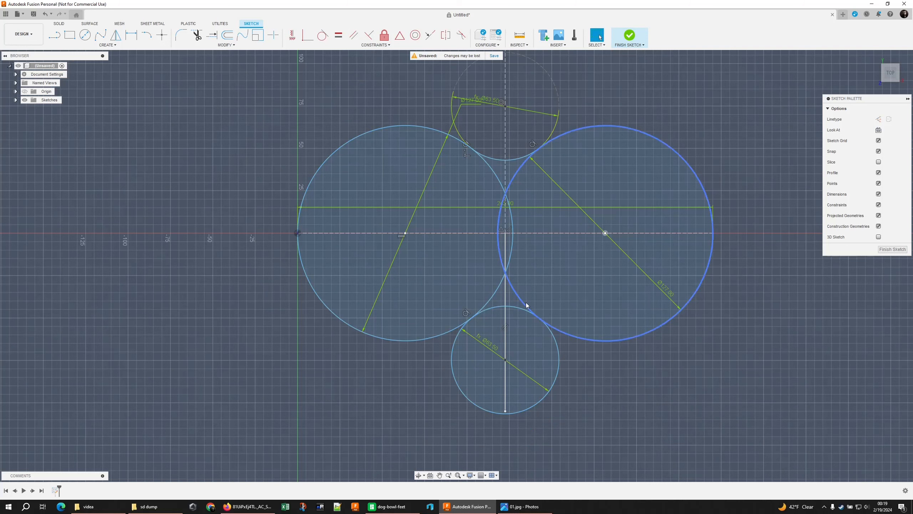
Break the two large circles where they meet each other and the small circles.
click(273, 35)
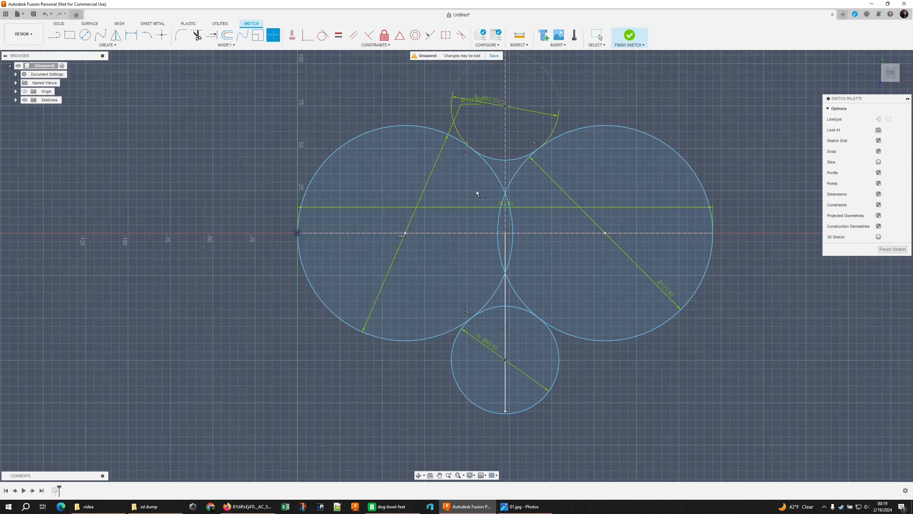
click(491, 167)
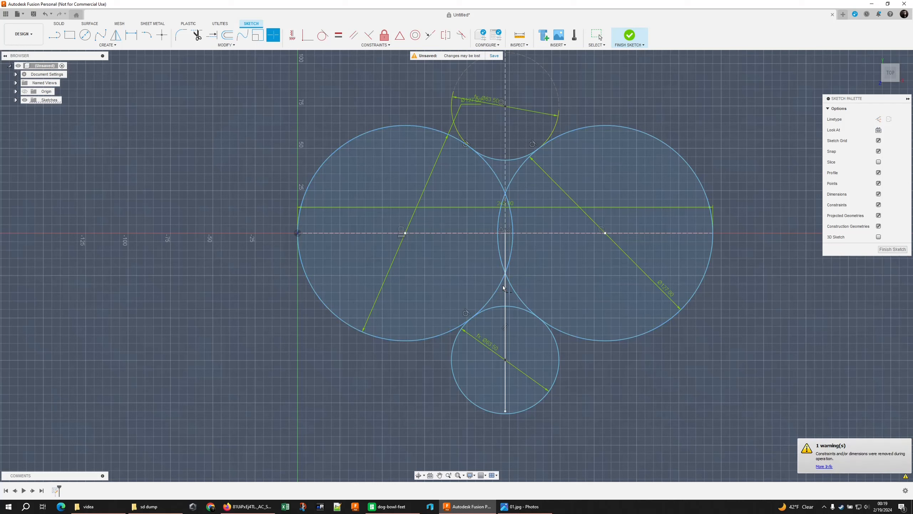
click(518, 296)
key(Escape)
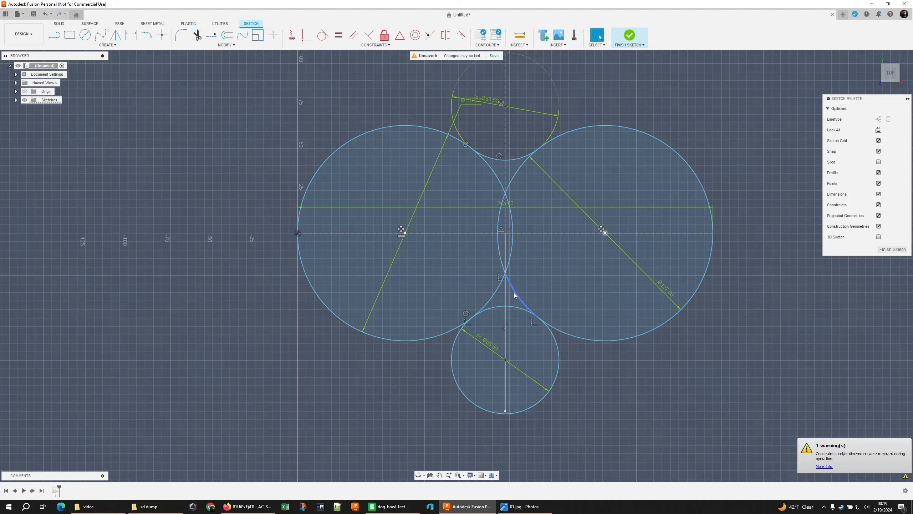
Convert the large circles' inner arc segments between the upper and lower small circles to construction geometry.
click(519, 297)
ctrl+click(494, 295)
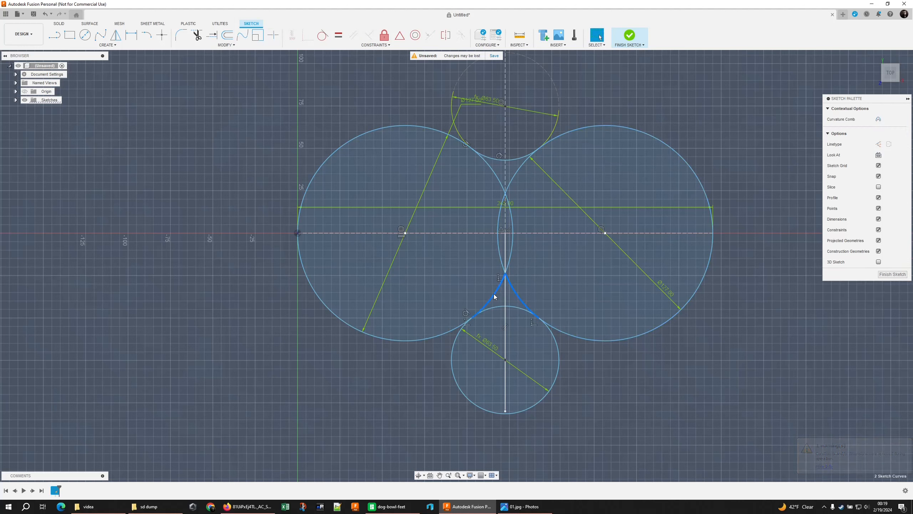
ctrl+click(511, 257)
ctrl+click(500, 254)
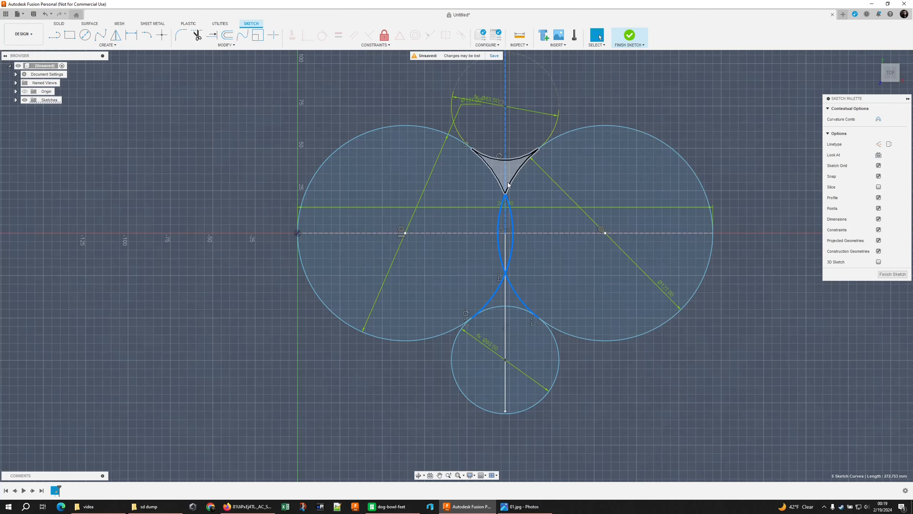
ctrl+click(508, 181)
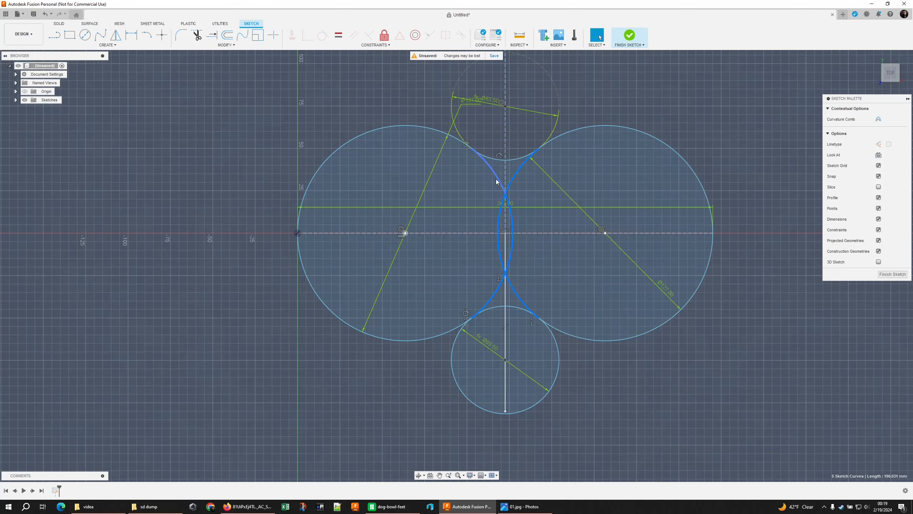
key(Delete)
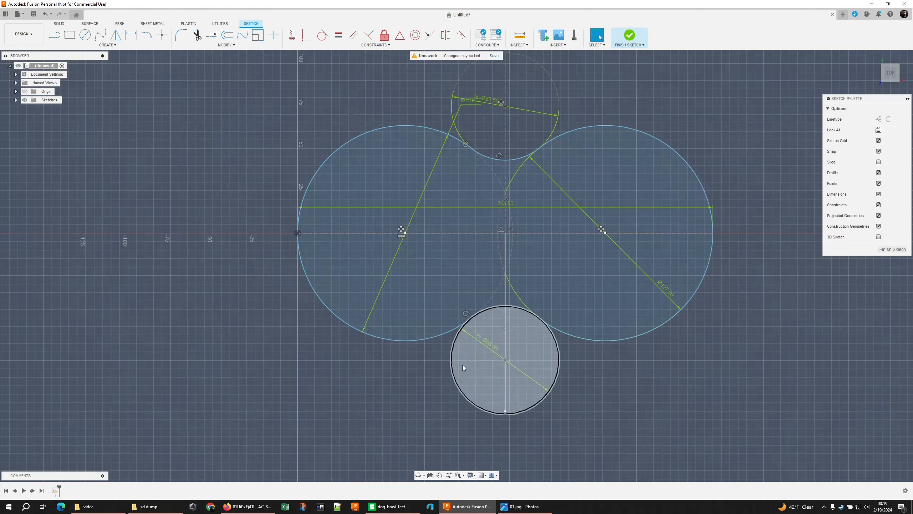
Break the lower small circle at its tangent points and convert its outer arc to construction geometry.
click(273, 34)
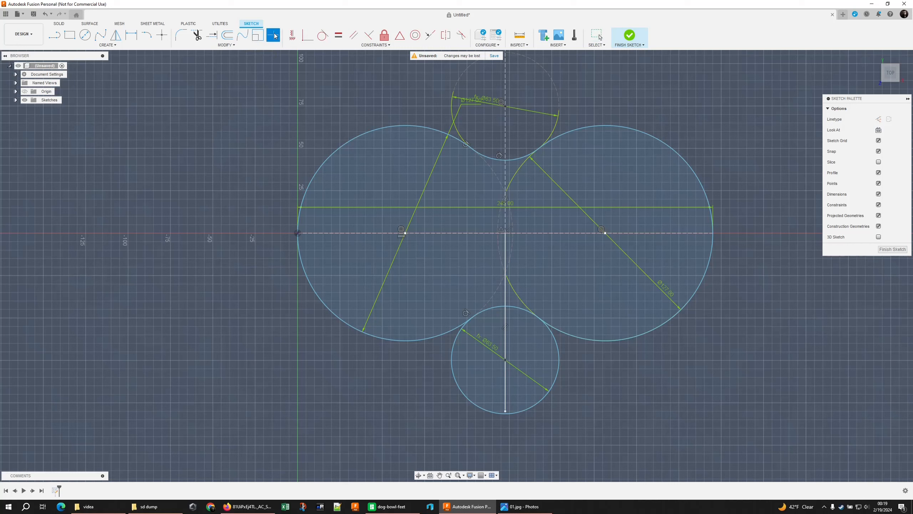
click(463, 342)
key(Escape)
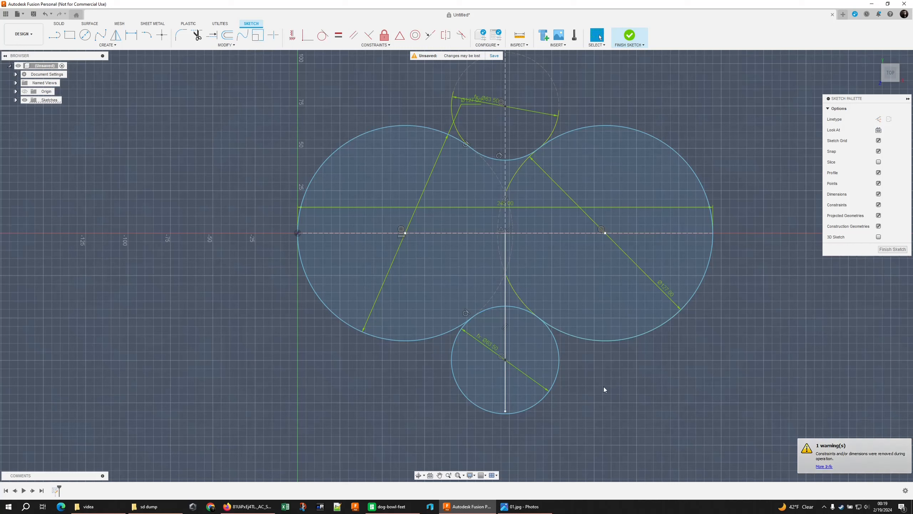
key(x)
click(622, 375)
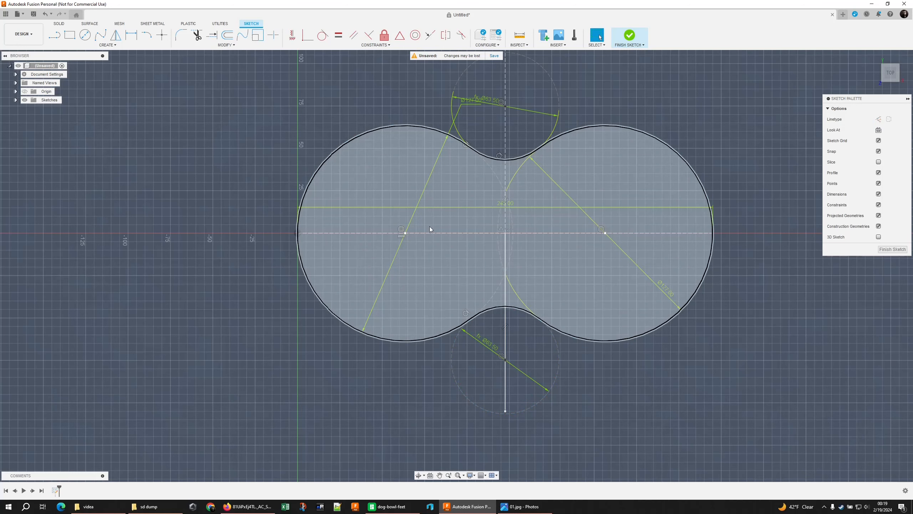
Offset the closed two-lobed outline inward using the offset position -.42*25.
double_click(558, 136)
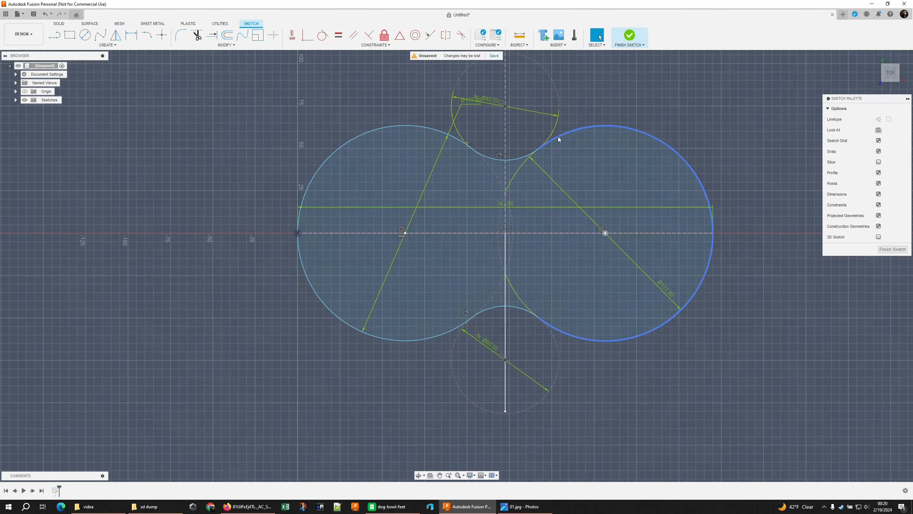
key(o)
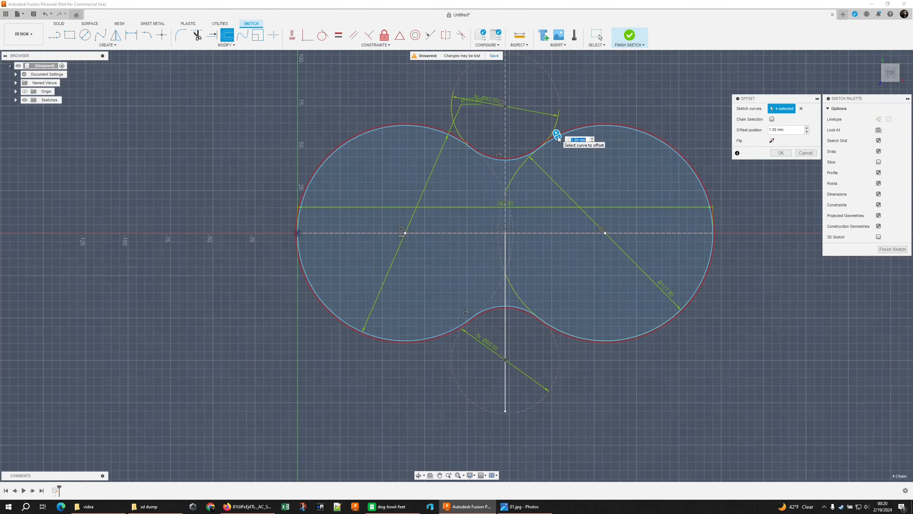
text(-10)
key(Return)
text(-.42*20)
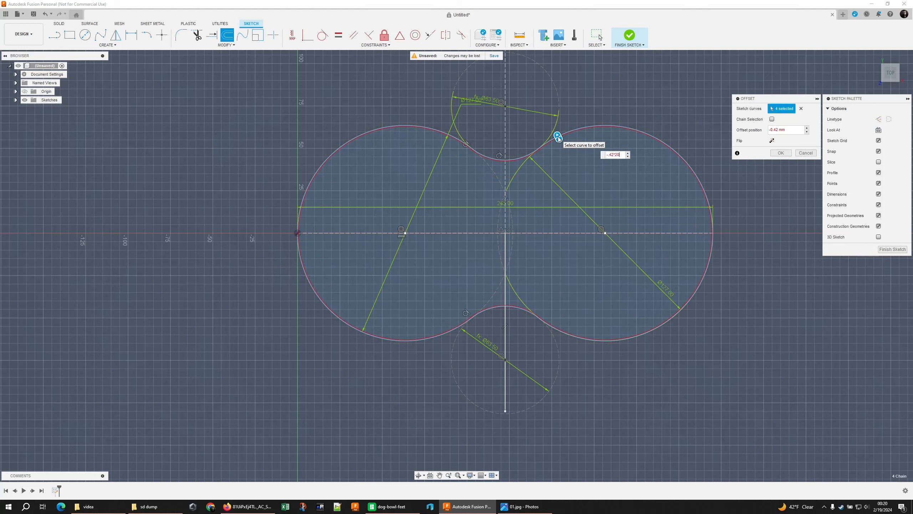
key(Return)
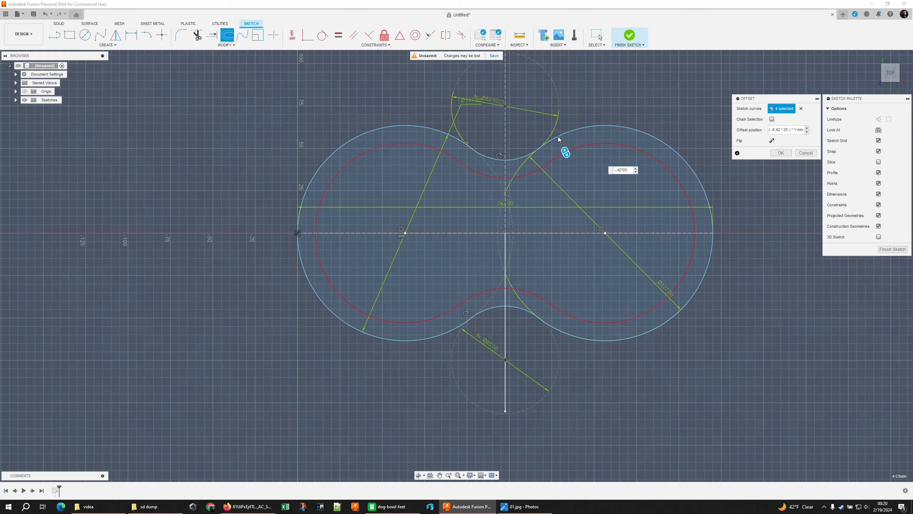
key(Return)
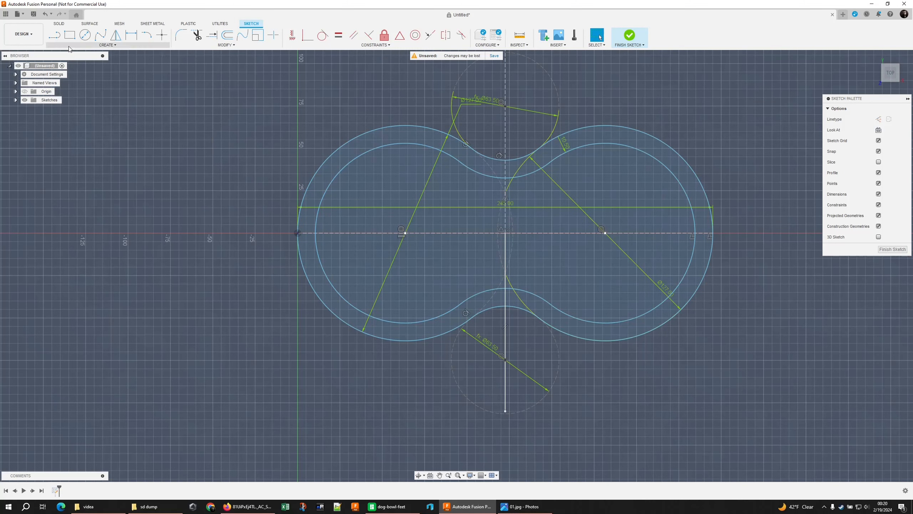
Draw a 15° center point arc around the left large circle's center, running upward from its leftmost point.
click(108, 44)
mouse_move(90, 74)
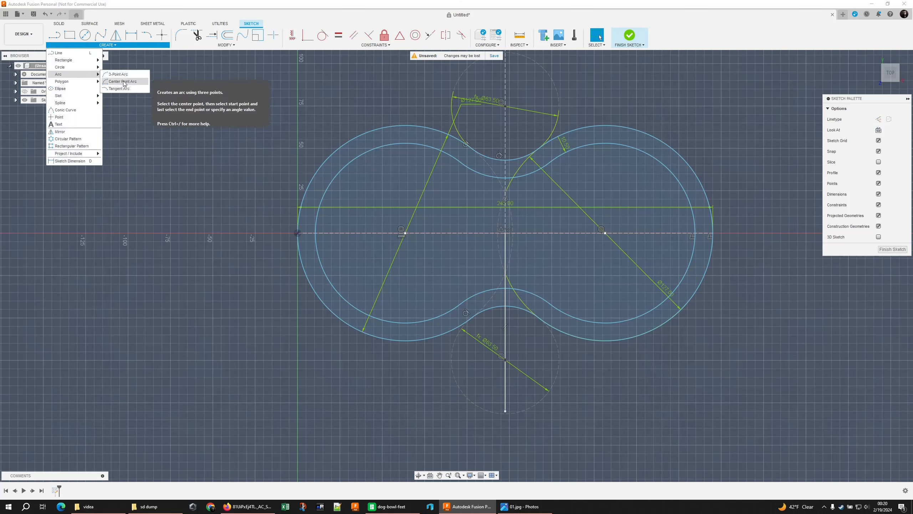
click(119, 74)
click(405, 233)
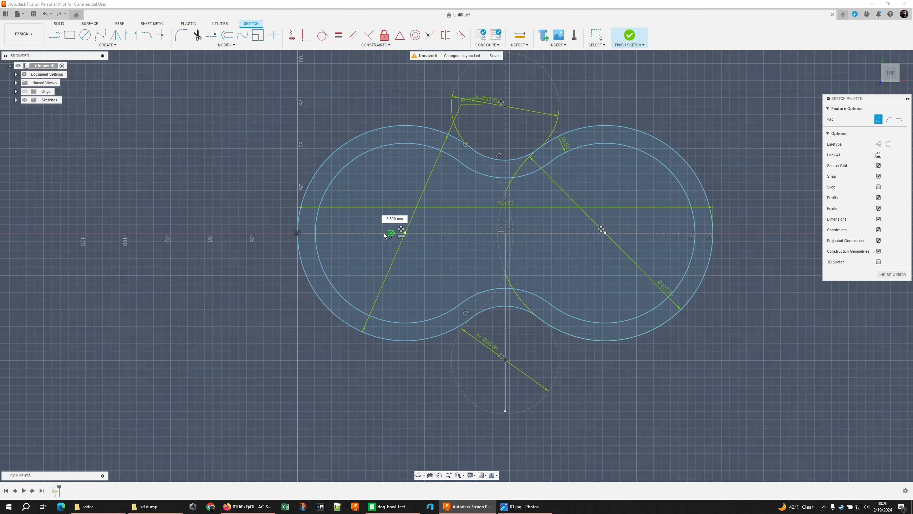
click(297, 233)
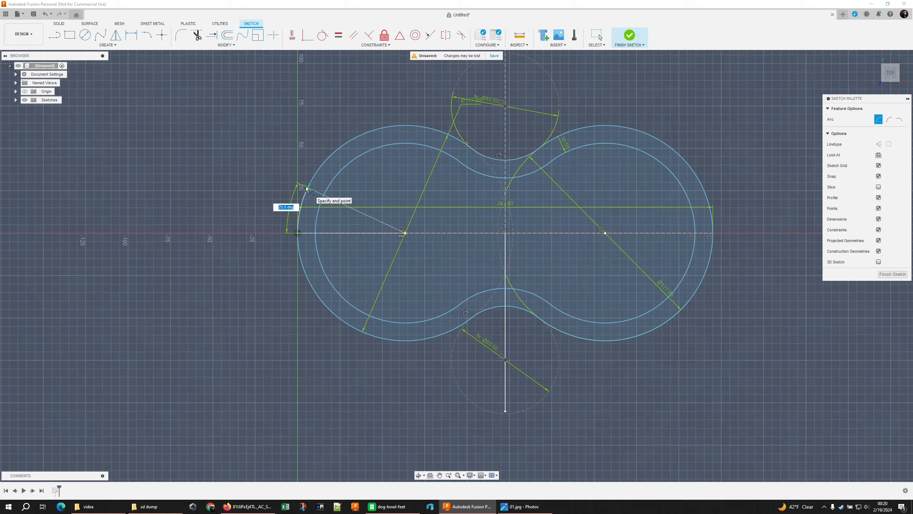
text(10)
key(Tab)
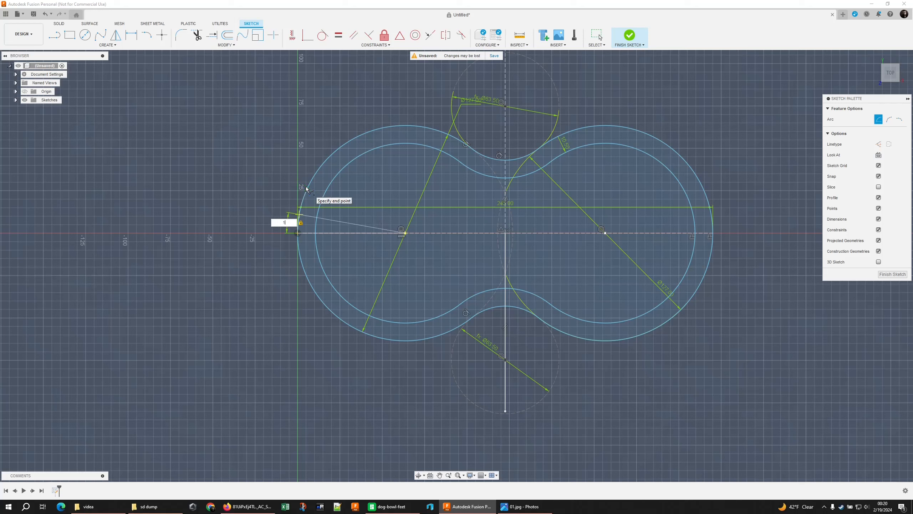
text(6)
text(5)
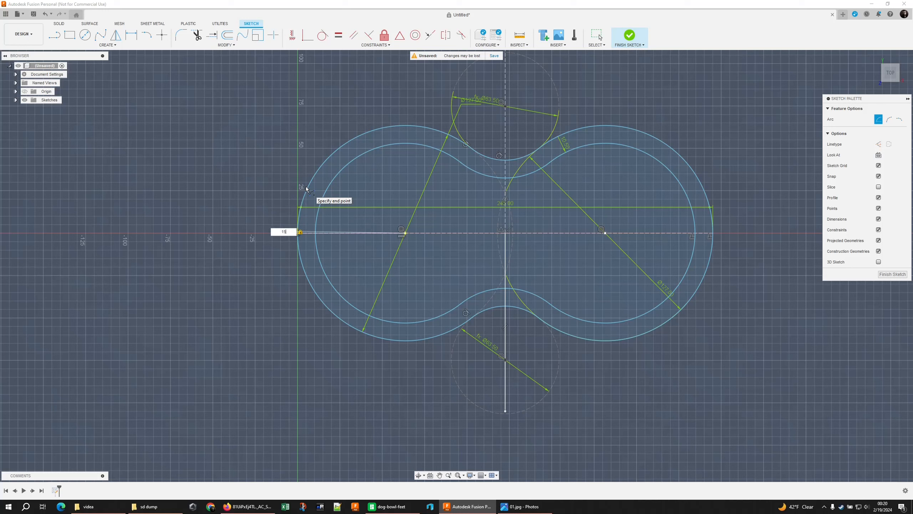
key(Return)
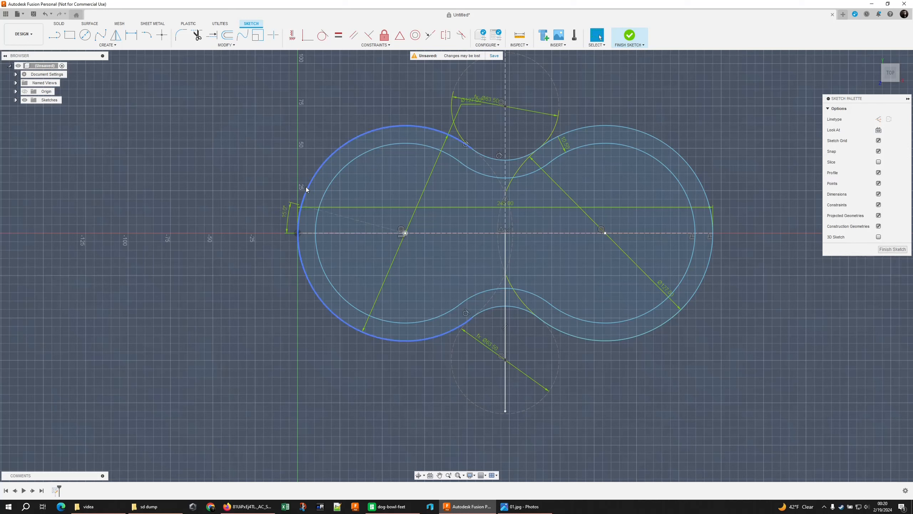
Draw a second 15° center point arc around the same center, running downward from the left circle's leftmost point.
right_click(261, 284)
click(281, 306)
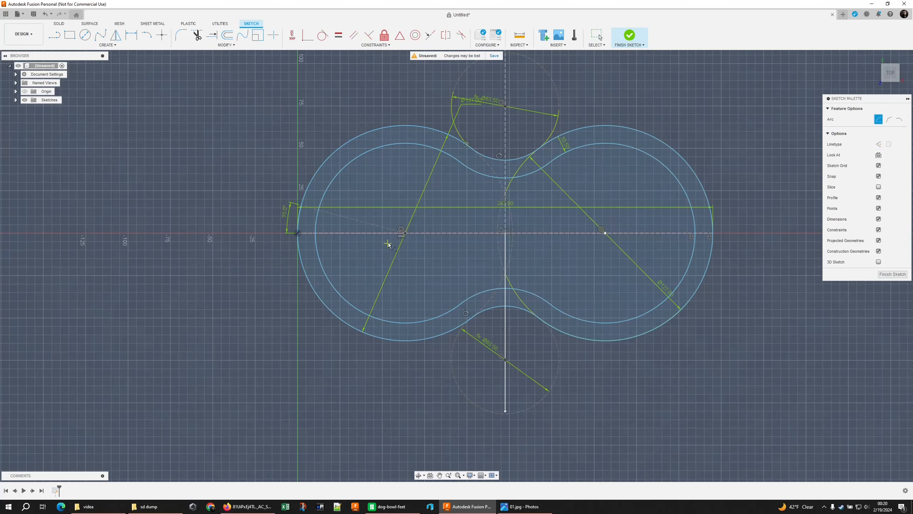
click(404, 233)
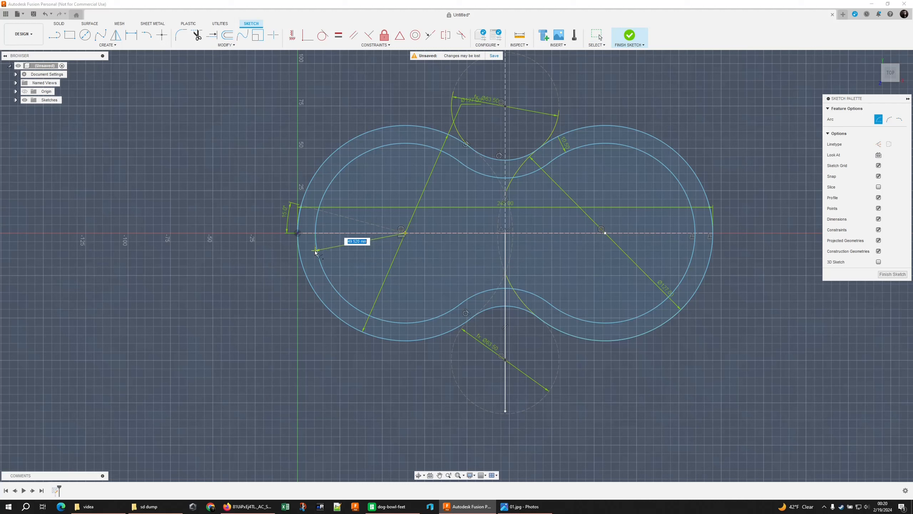
click(298, 233)
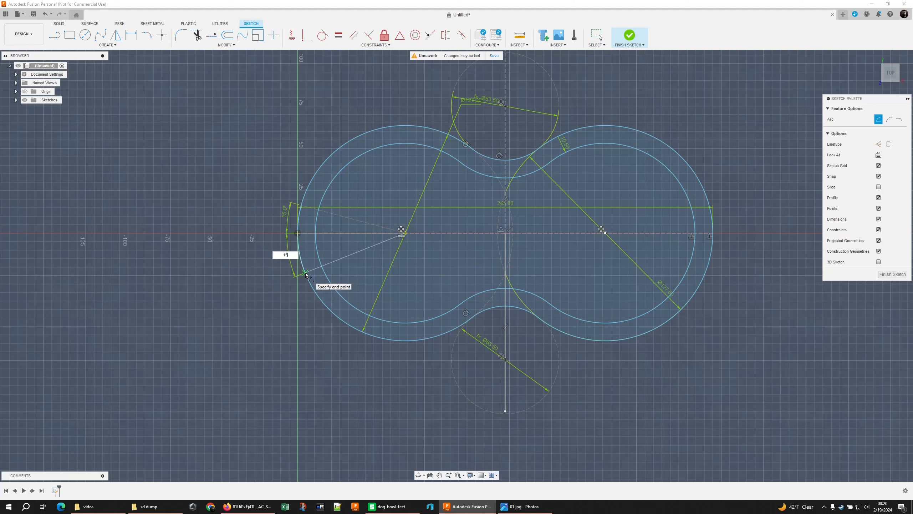
text(15)
key(Return)
Set the angles of the upper and lower arcs at the left end to 10° each.
click(284, 213)
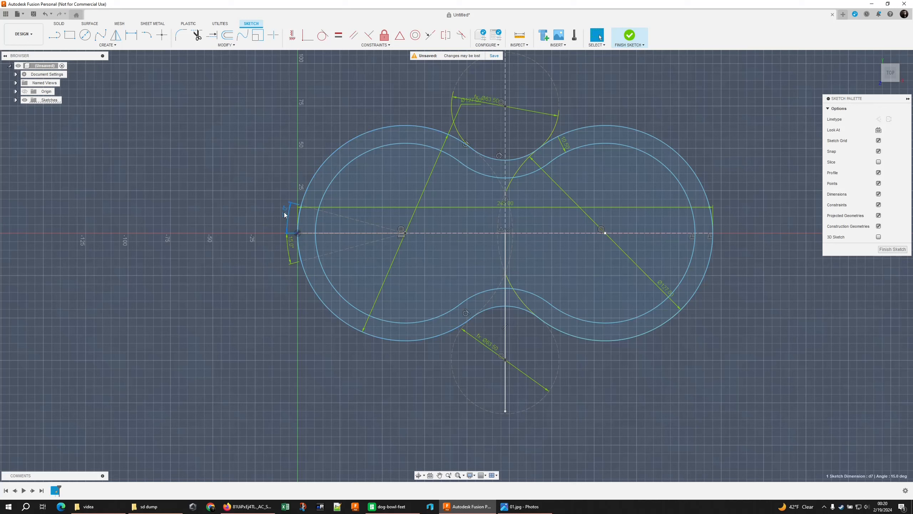
double_click(284, 213)
text(10)
key(Return)
double_click(290, 245)
text(10)
key(Return)
Break both radial construction lines at the inner outline and convert their outer segments to regular lines.
click(345, 221)
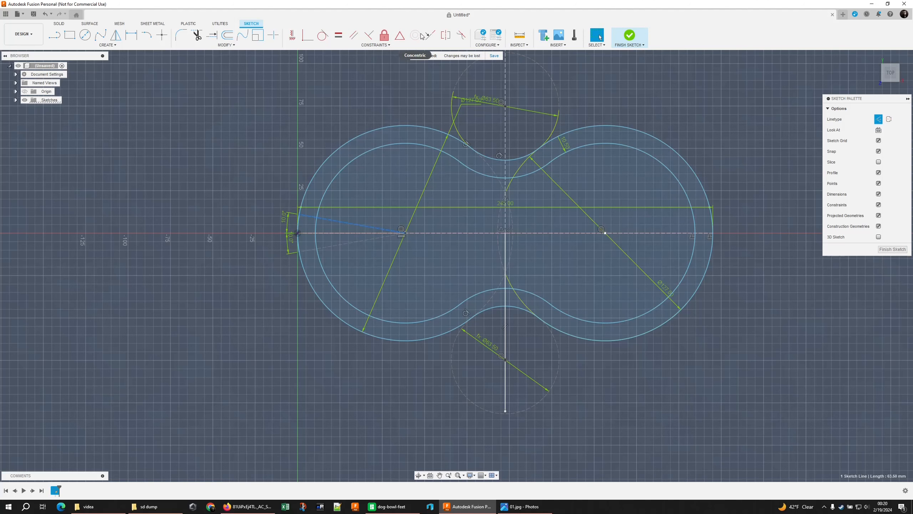
click(273, 35)
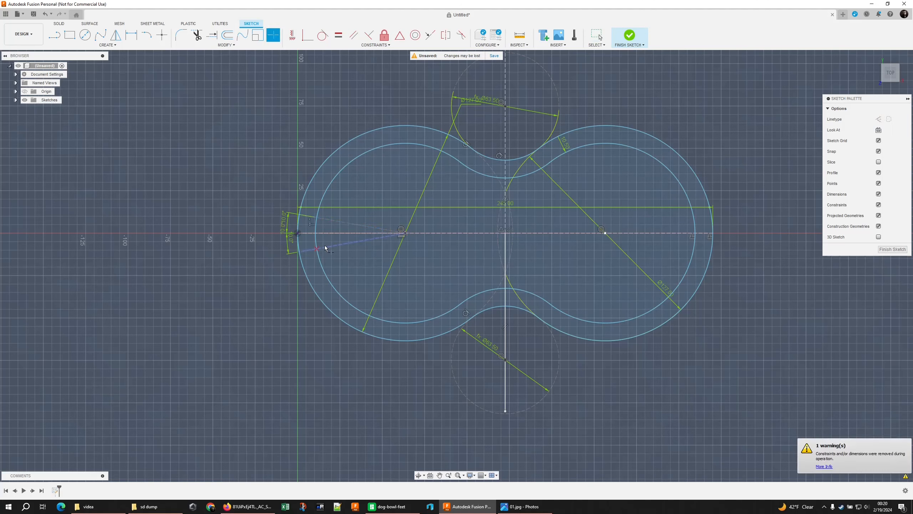
key(Escape)
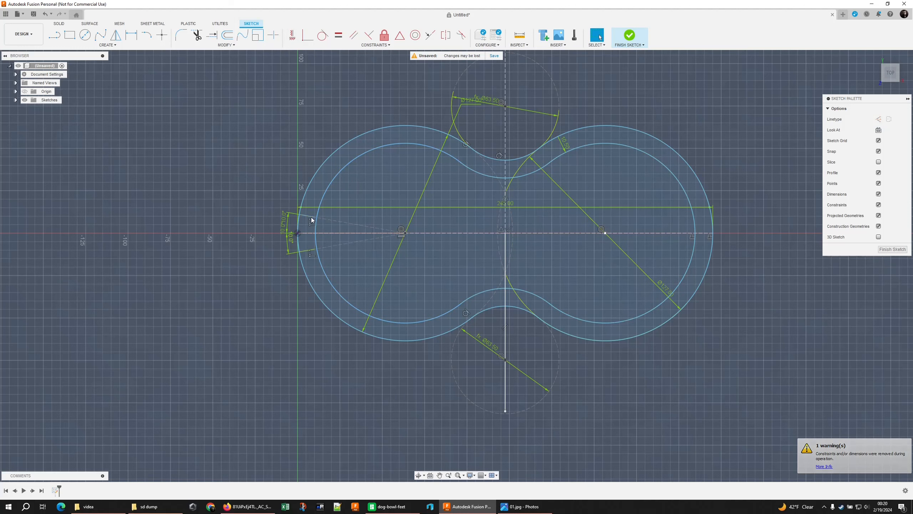
click(309, 215)
key(Escape)
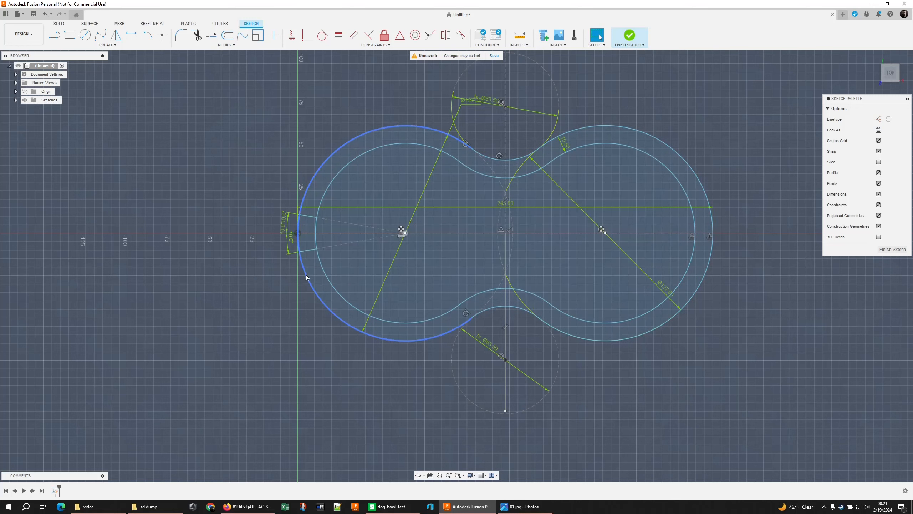
Copy the two short radial segments rotated -90° about the left lobe's center, placing them on the upper band.
click(308, 249)
shift+click(310, 215)
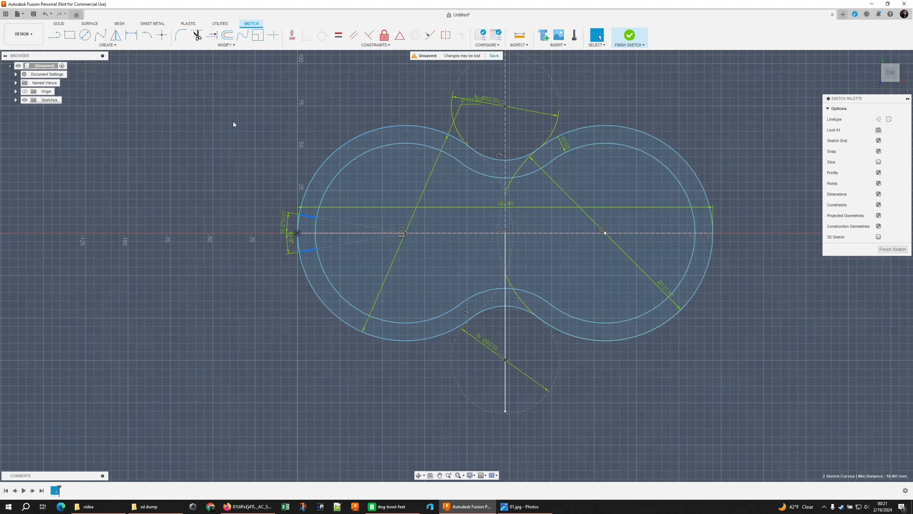
key(m)
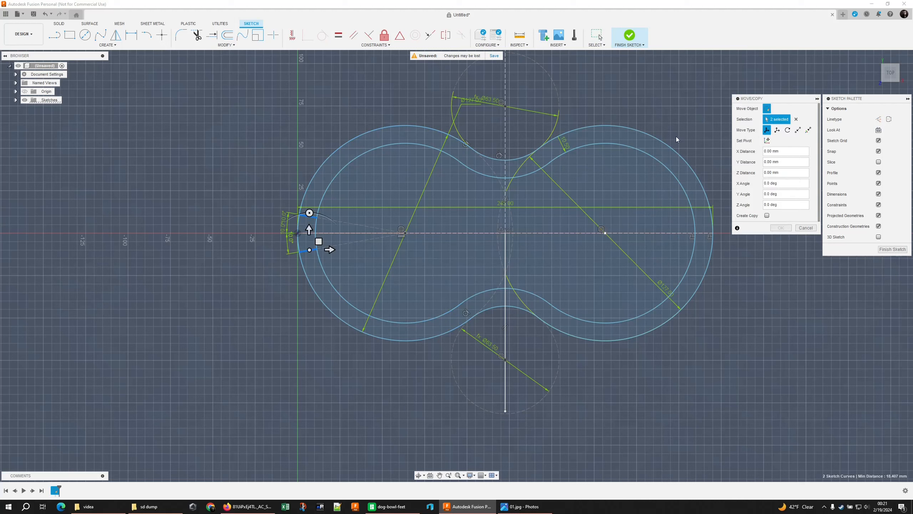
click(767, 216)
click(767, 140)
click(406, 233)
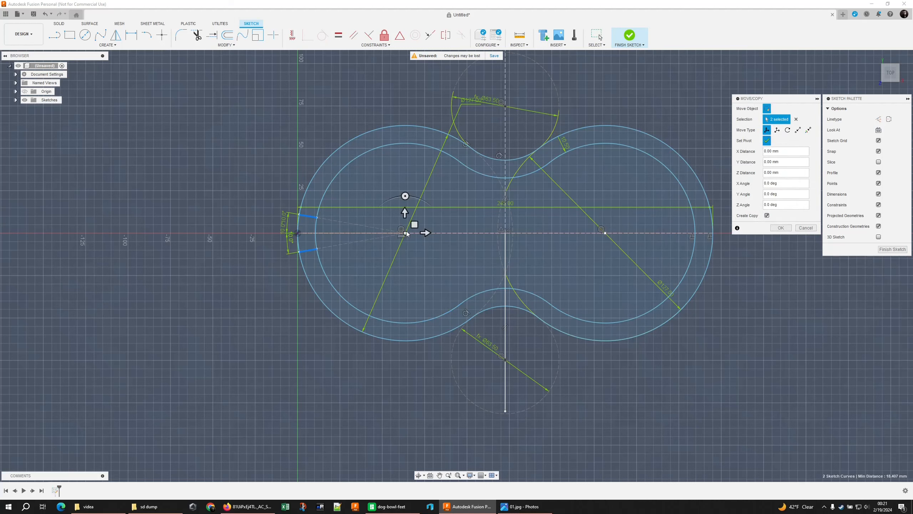
click(406, 196)
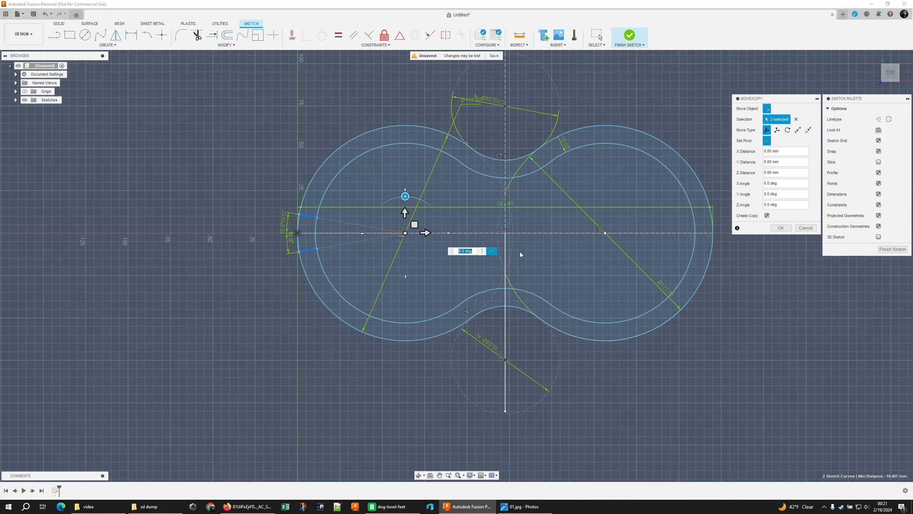
drag(405, 196, 442, 233)
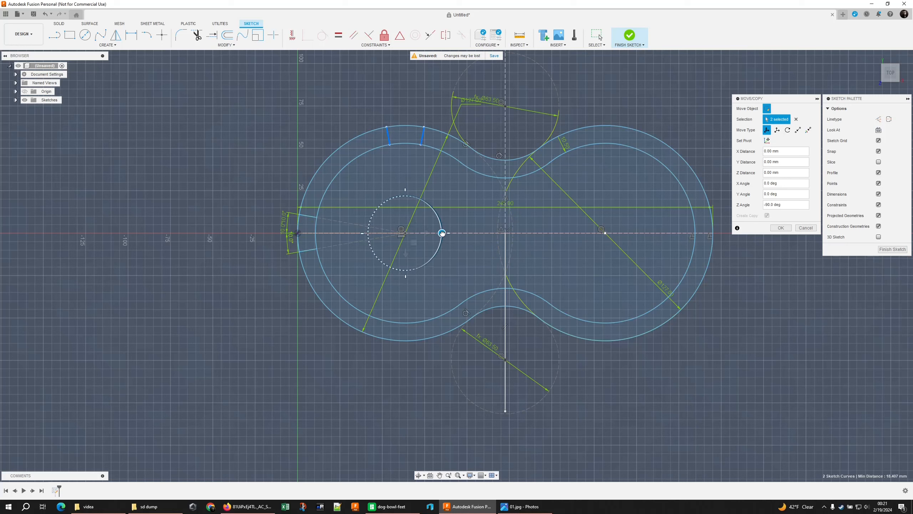
click(780, 228)
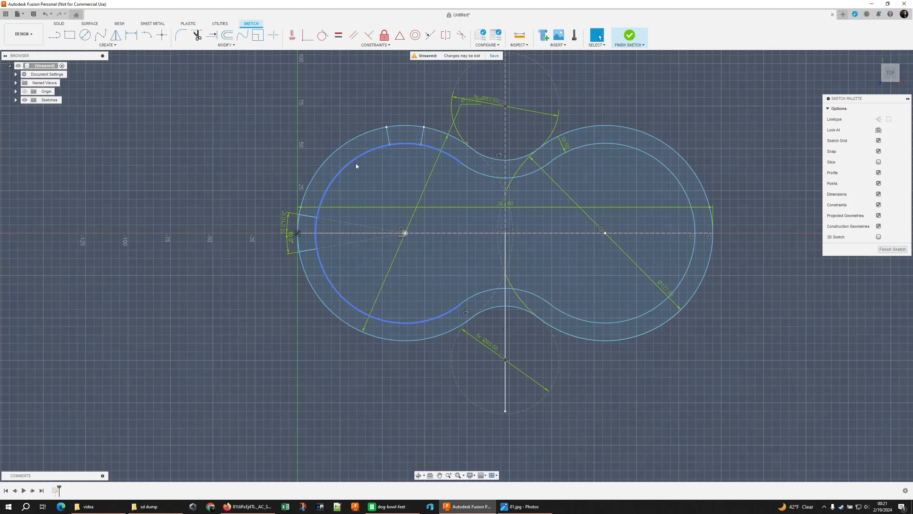
Copy the two original radial segments rotated 90° about the left lobe's center, placing them on the lower band.
click(306, 251)
click(306, 251)
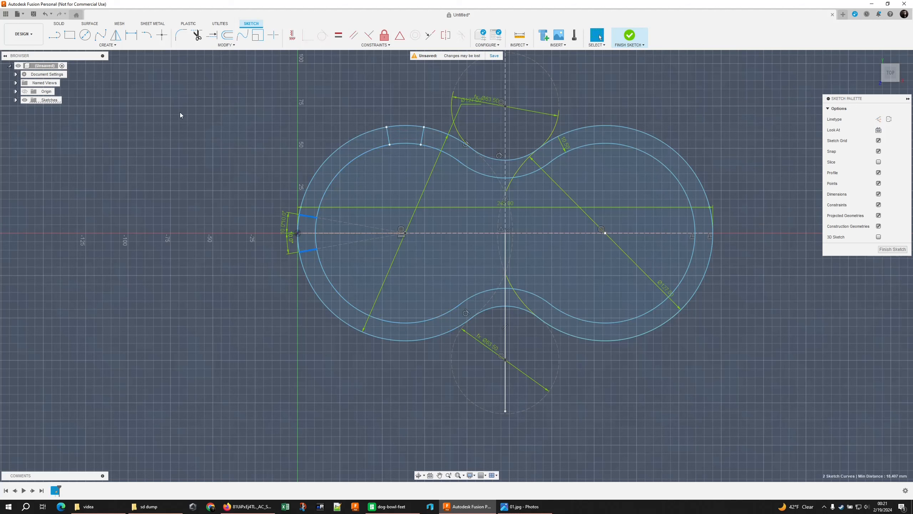
key(m)
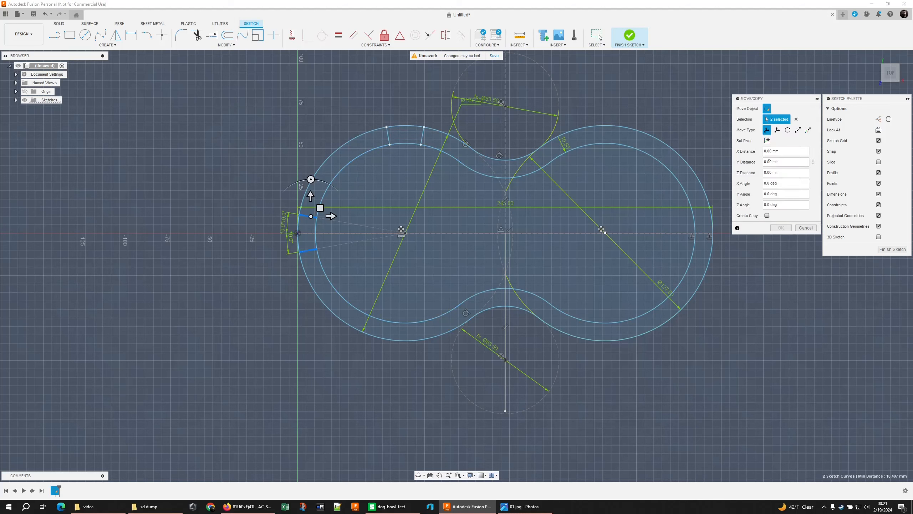
click(768, 215)
click(767, 140)
drag(311, 216, 408, 236)
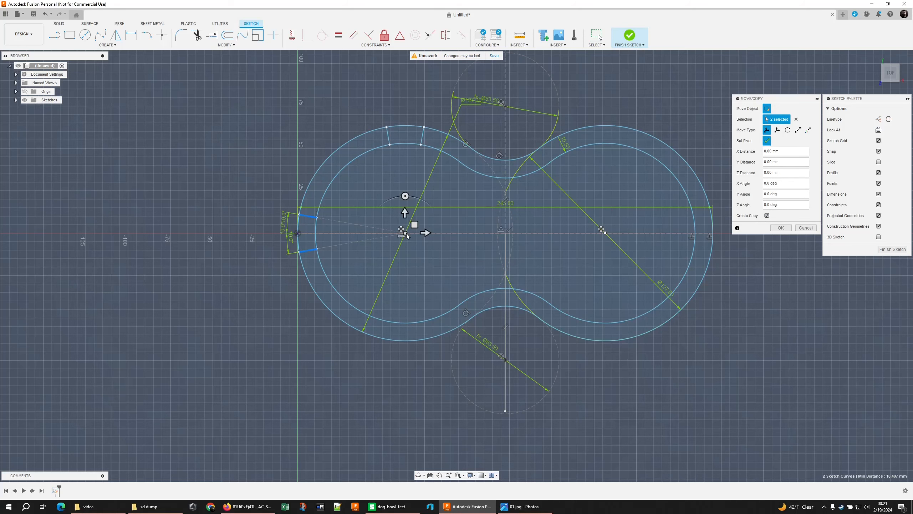
click(767, 140)
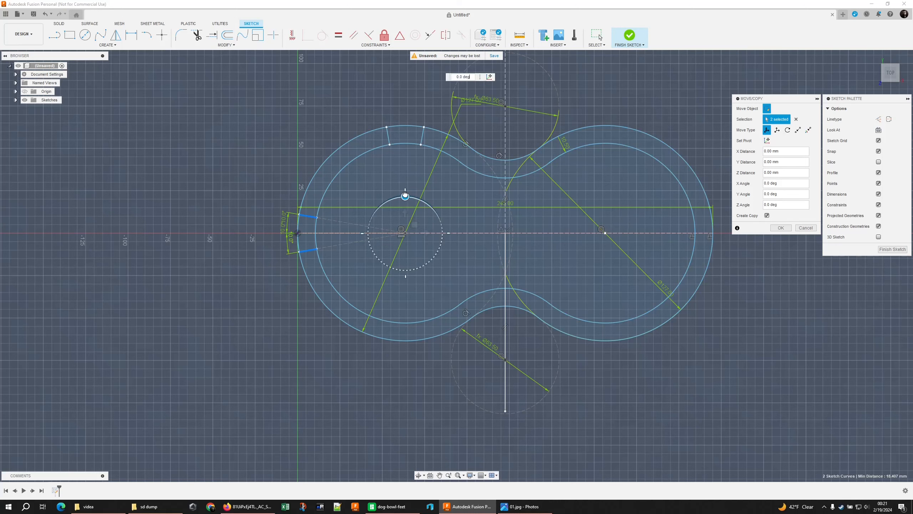
drag(405, 196, 368, 233)
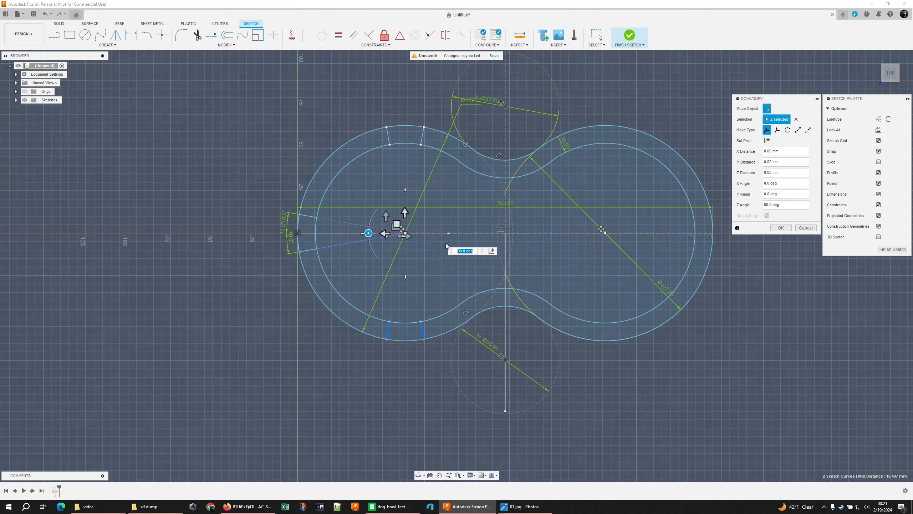
click(780, 227)
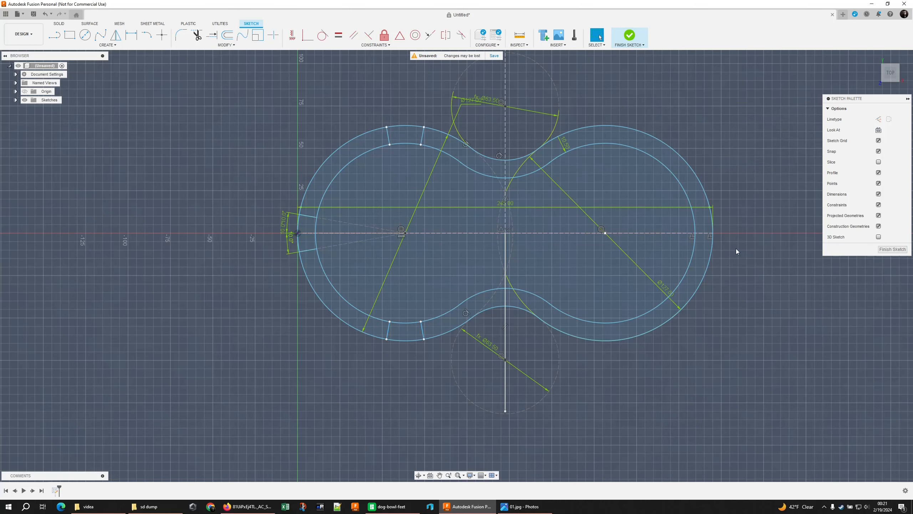
Finish the sketch and extrude all seven profiles of the two-lobed band by 2 mm as a new body.
click(893, 249)
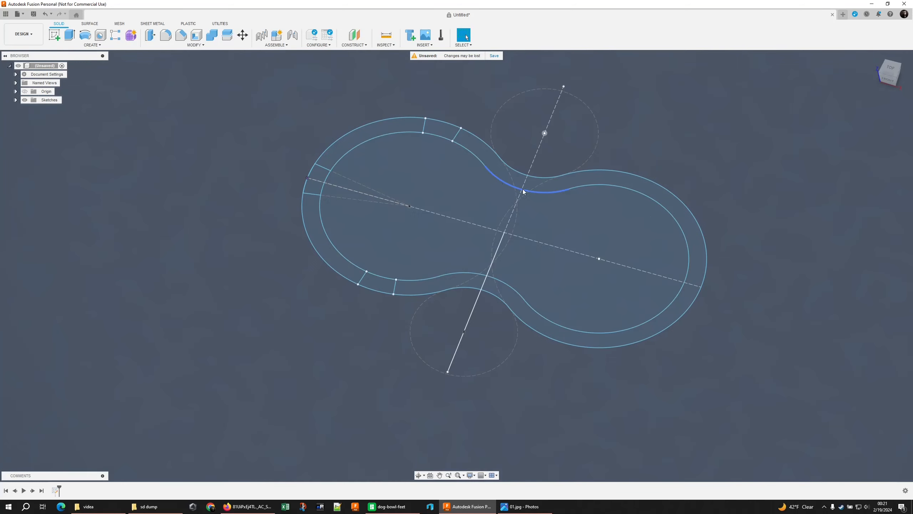
click(501, 175)
click(441, 127)
click(356, 139)
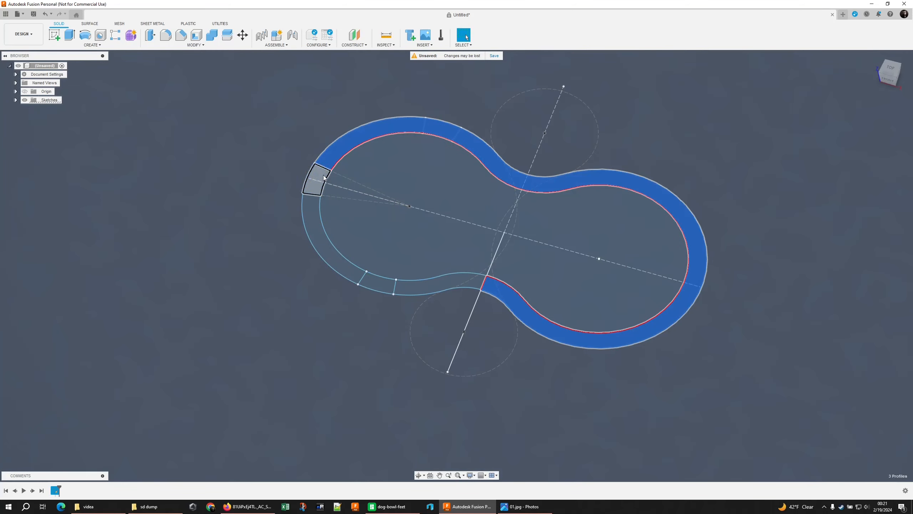
click(323, 175)
click(316, 210)
click(381, 287)
click(415, 287)
text(e)
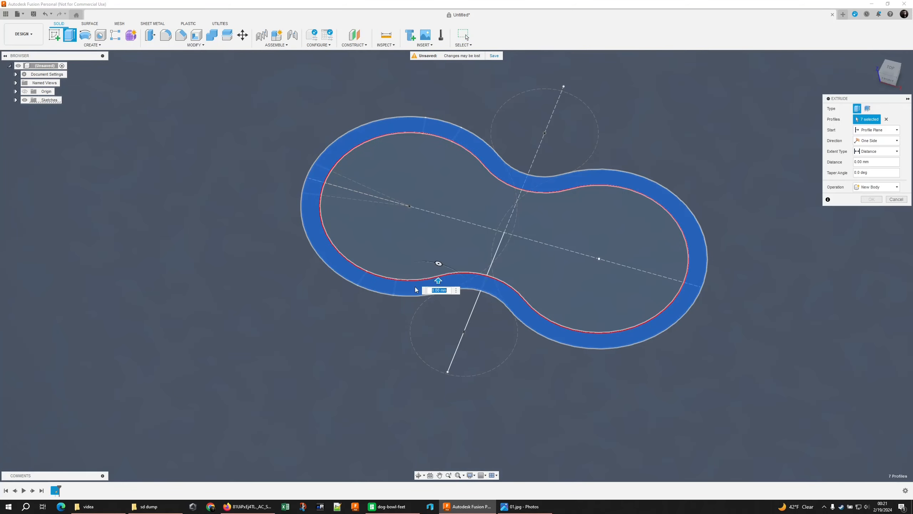
text(2)
key(Return)
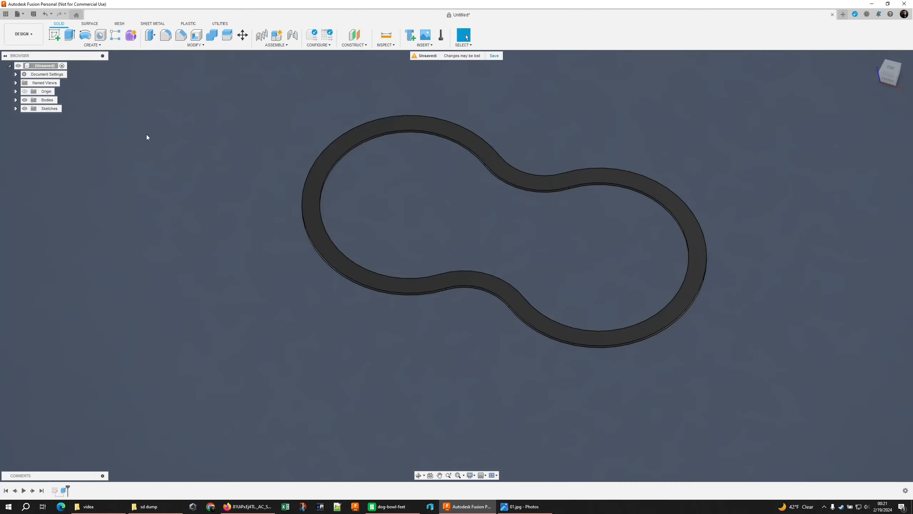
Show Sketch1 again and extrude the three short band segments on the left lobe by 10 mm.
click(15, 109)
click(31, 117)
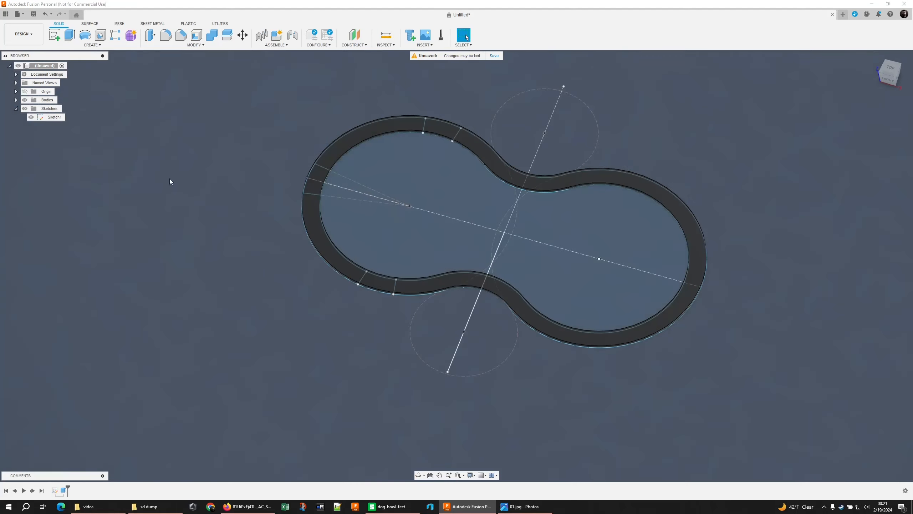
shift+middle_drag(305, 238, 311, 144)
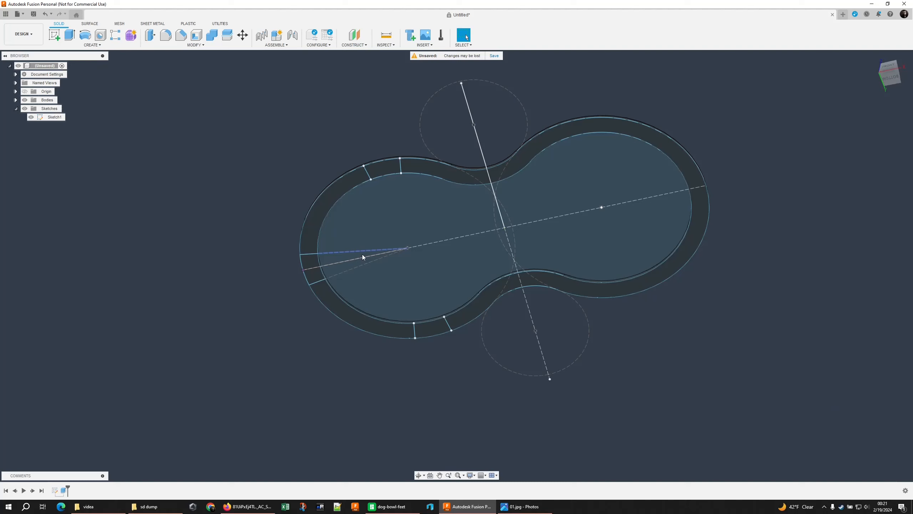
click(421, 334)
shift+click(381, 170)
shift+click(314, 265)
shift+middle_drag(320, 264, 333, 320)
key(e)
key(Return)
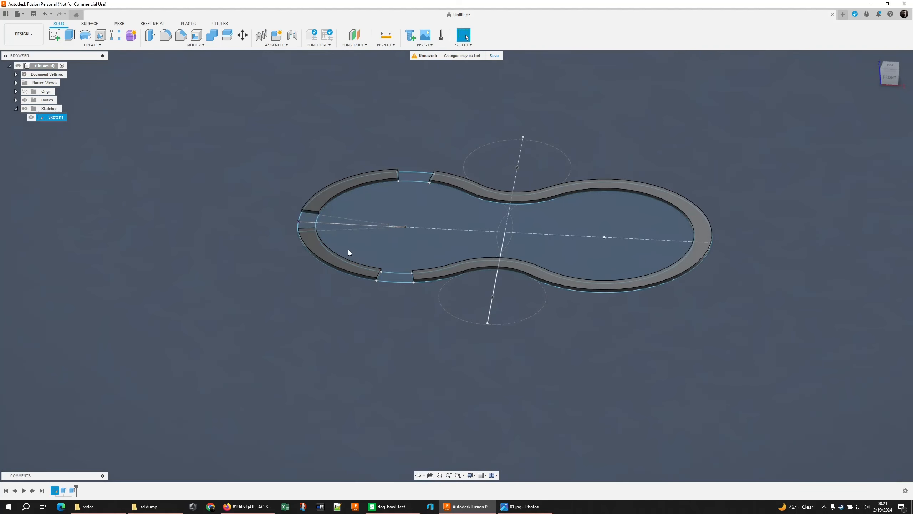
Edit the extrusion of the three short segments and change its operation to Join.
right_click(72, 490)
click(94, 410)
click(873, 187)
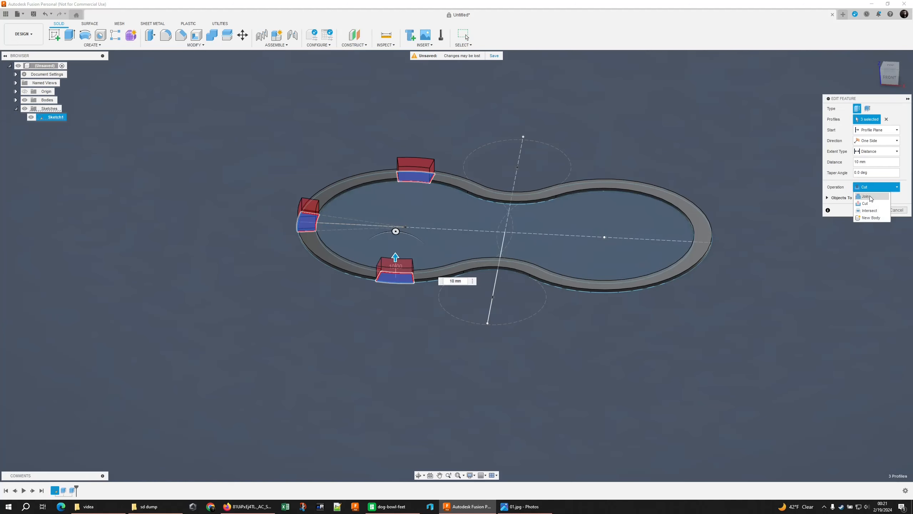
click(874, 199)
click(873, 199)
shift+middle_drag(684, 180, 662, 196)
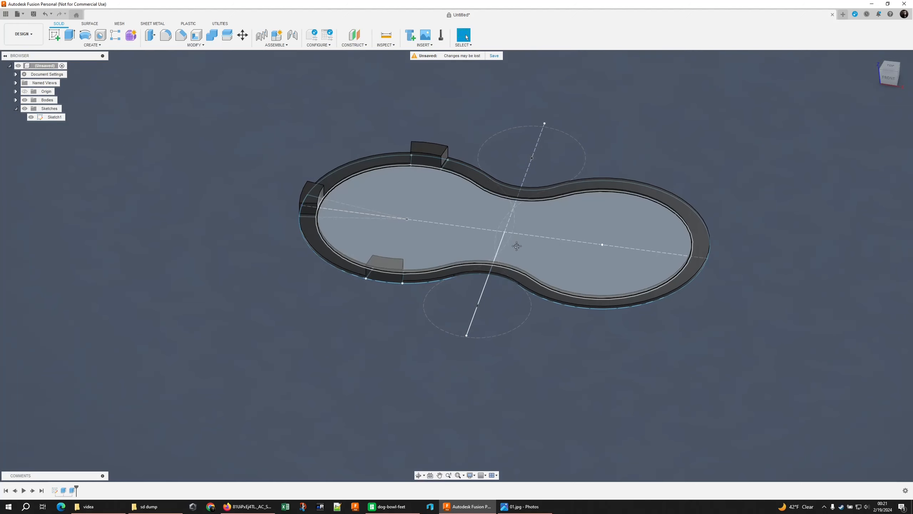
Switch to Photos and examine the handwritten dimensions in 01.jpg and an enlarged view of the bowl's traced outline in 02.jpg.
shift+middle_drag(516, 240, 524, 146)
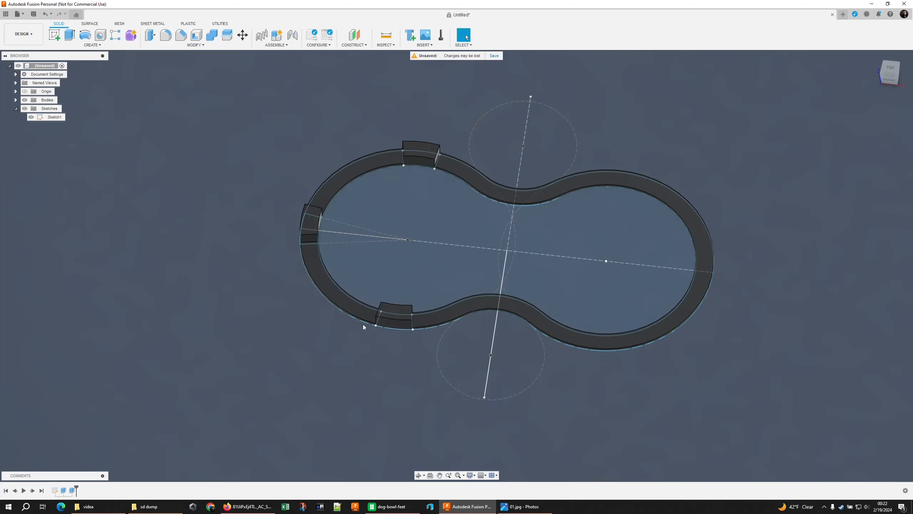
middle_drag(357, 246, 312, 260)
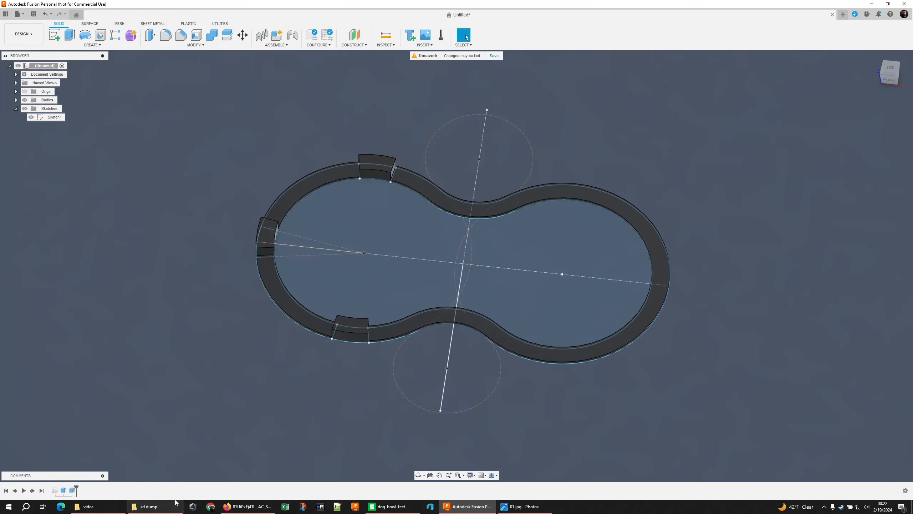
click(522, 505)
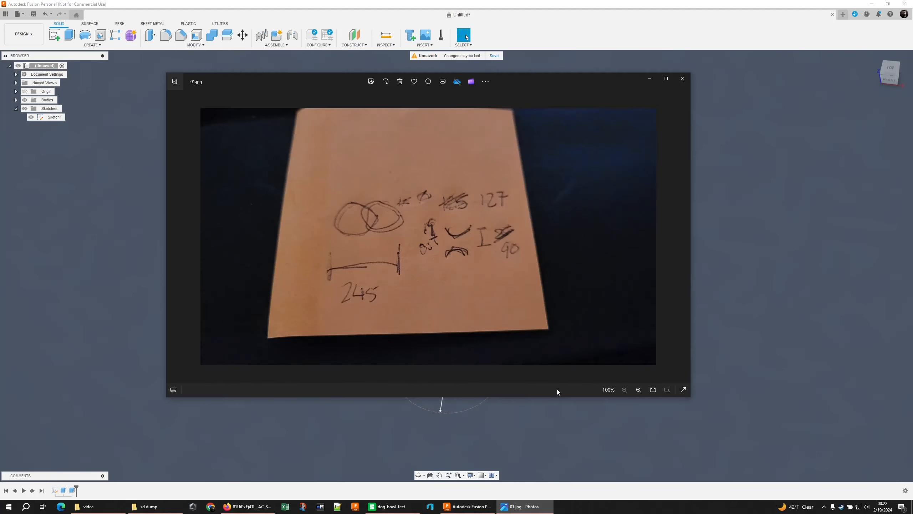
key(Right)
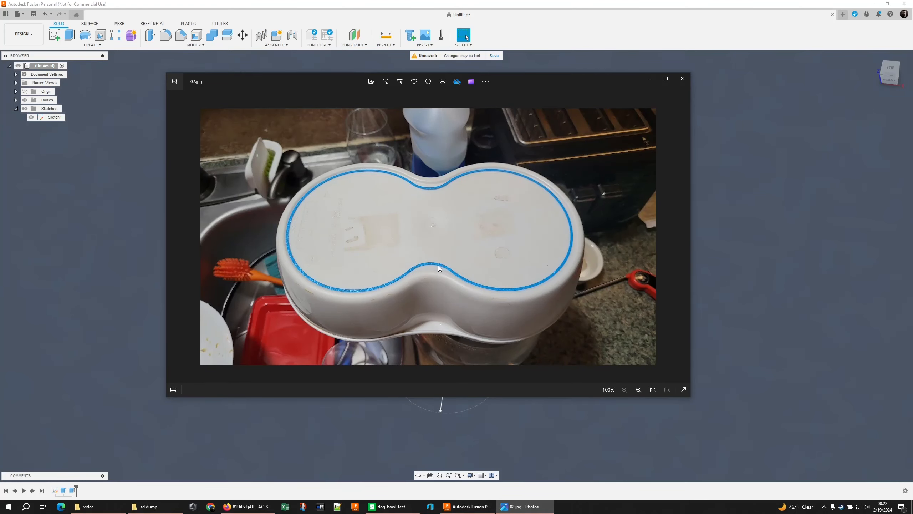
key(Left)
key(Right)
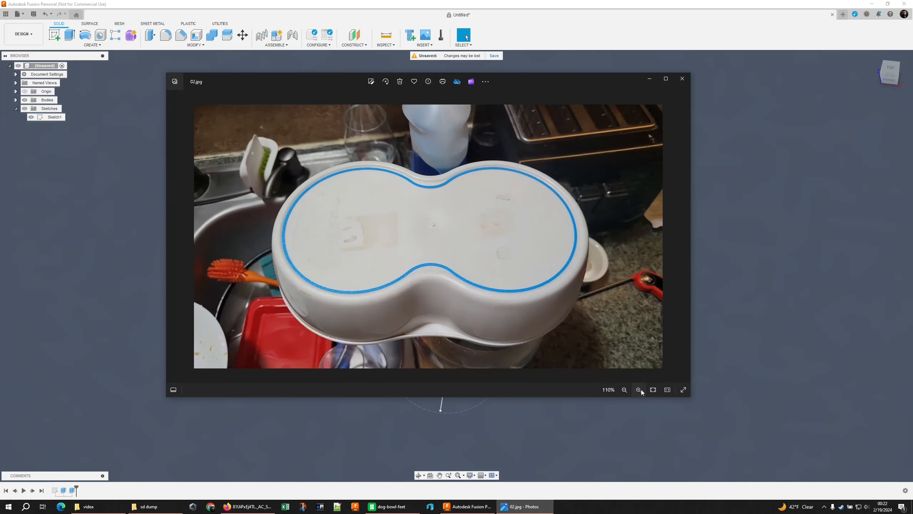
click(638, 389)
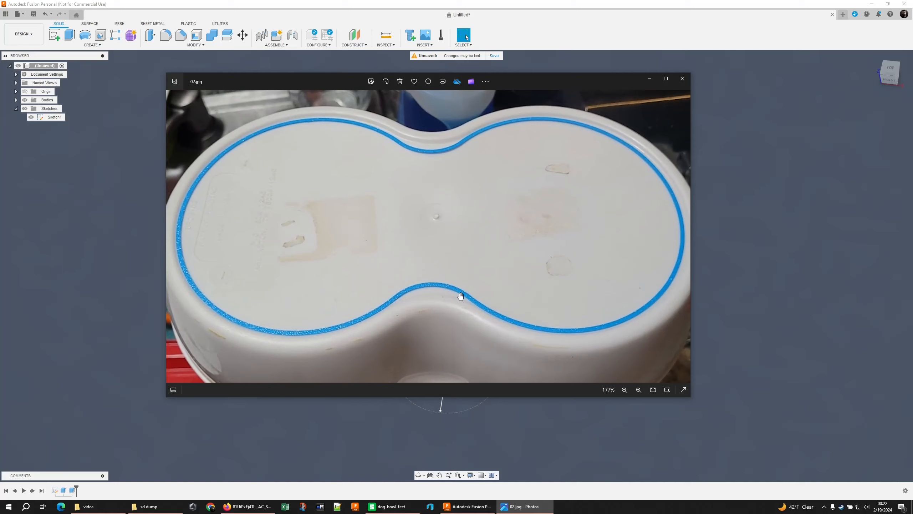
click(624, 389)
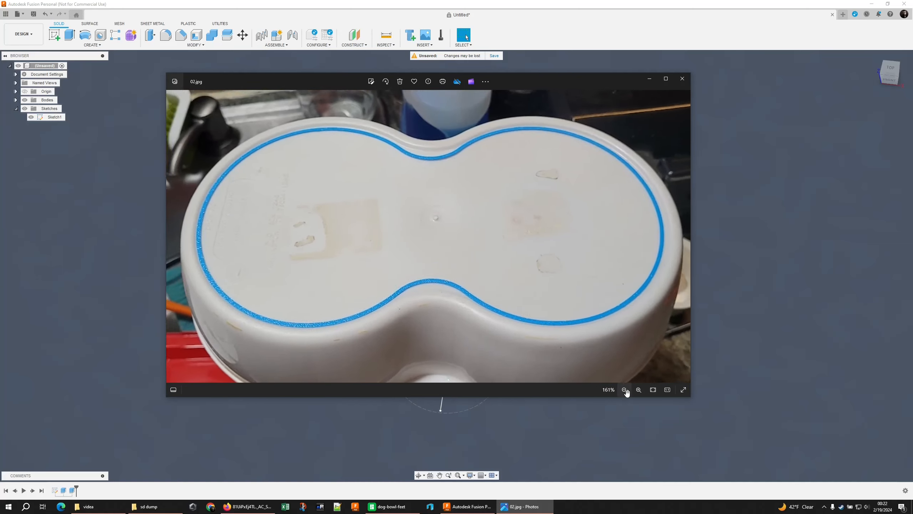
Examine enlarged views of the bowl's outline in 03.jpg and the raised feet around the bowl's base in 20240219_000143.jpg.
key(Right)
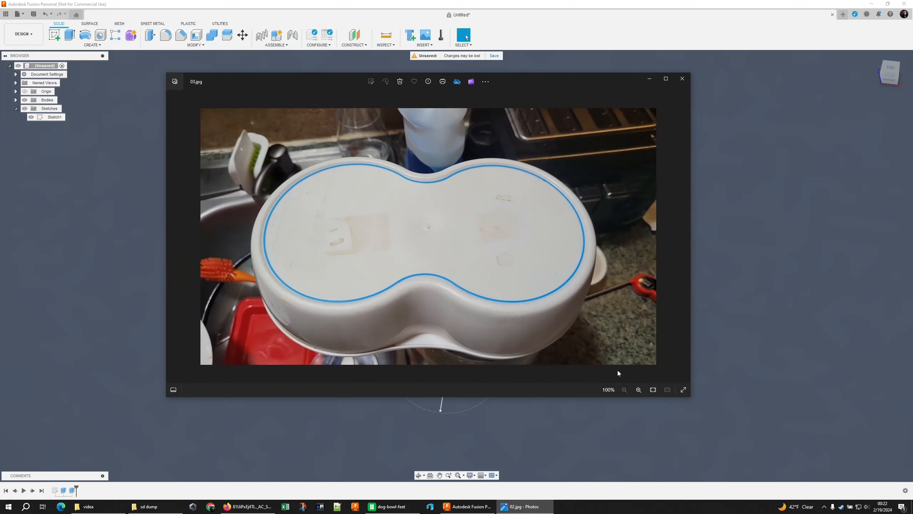
click(639, 390)
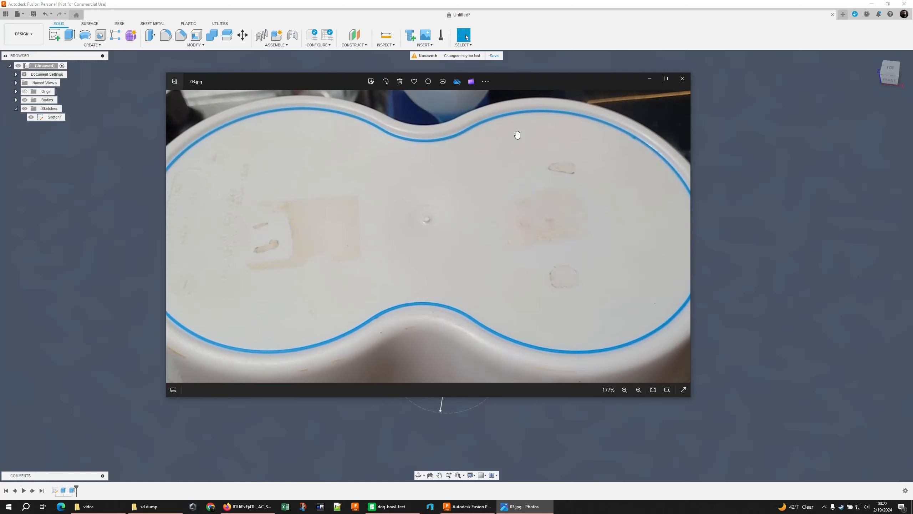
double_click(539, 83)
drag(577, 334, 488, 266)
key(Right)
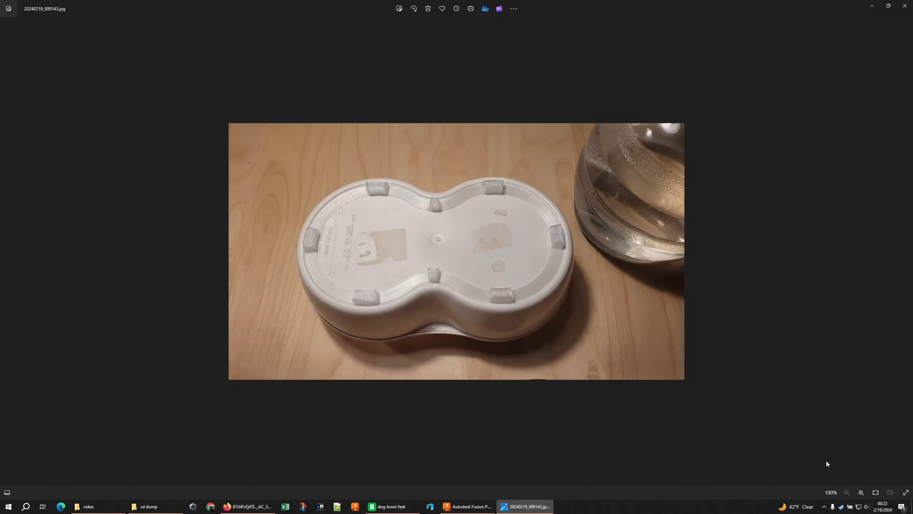
click(861, 491)
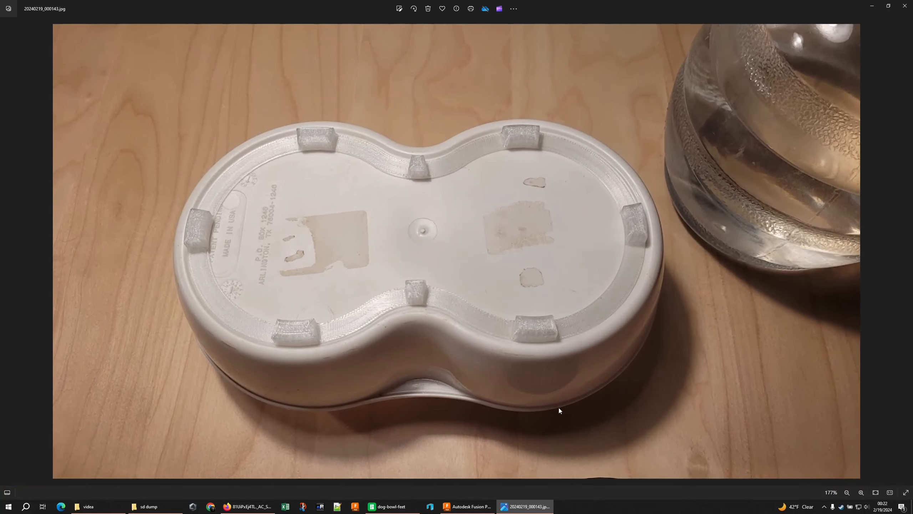